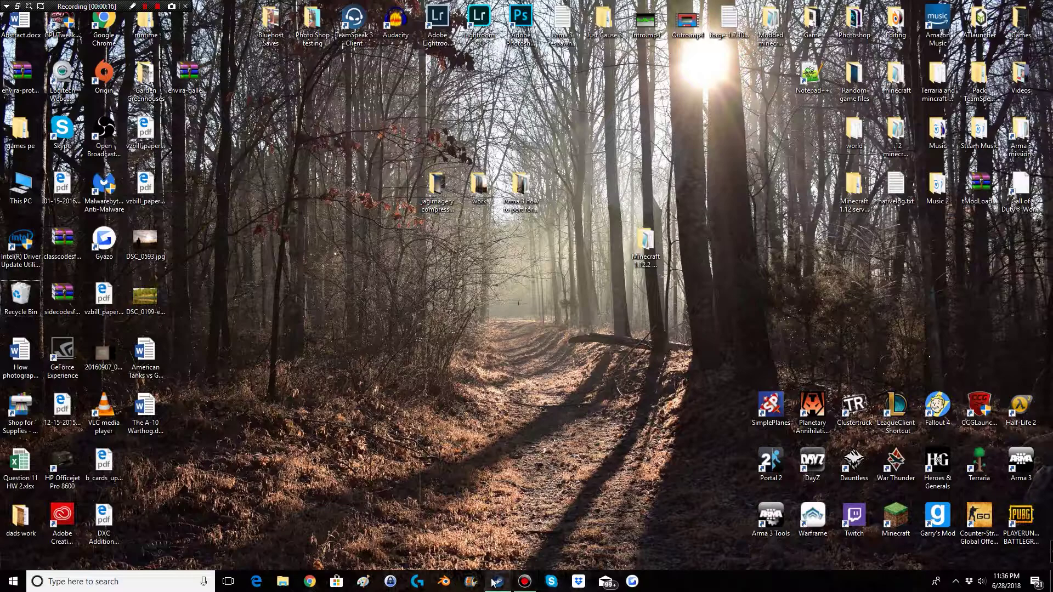
Step: Switch to Steam, go to the community Workshop, search it for "arma 3" and open the Arma 3 workshop
mouse_move(493, 583)
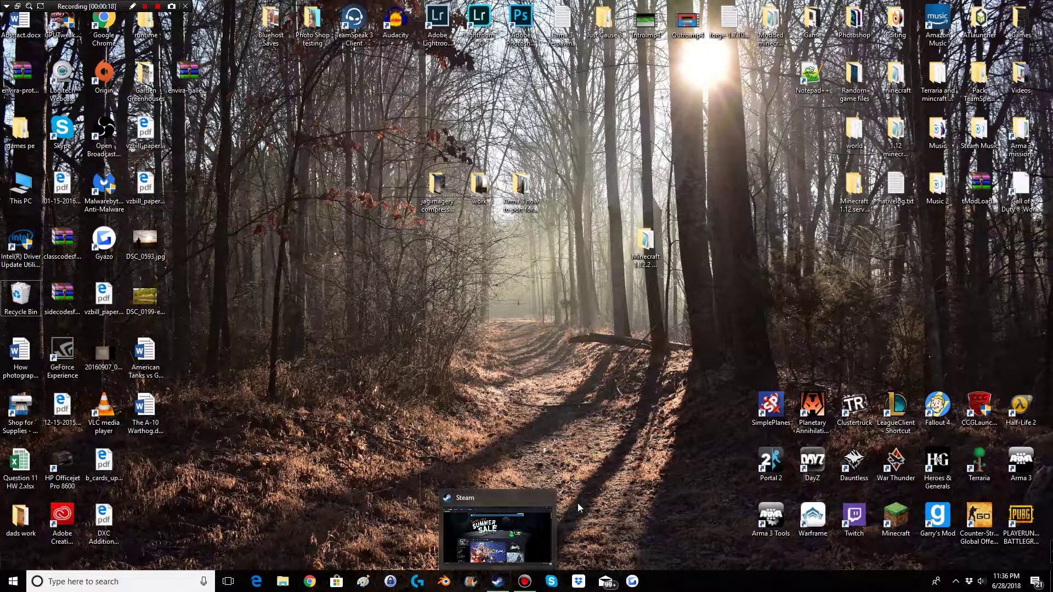
left_click(498, 543)
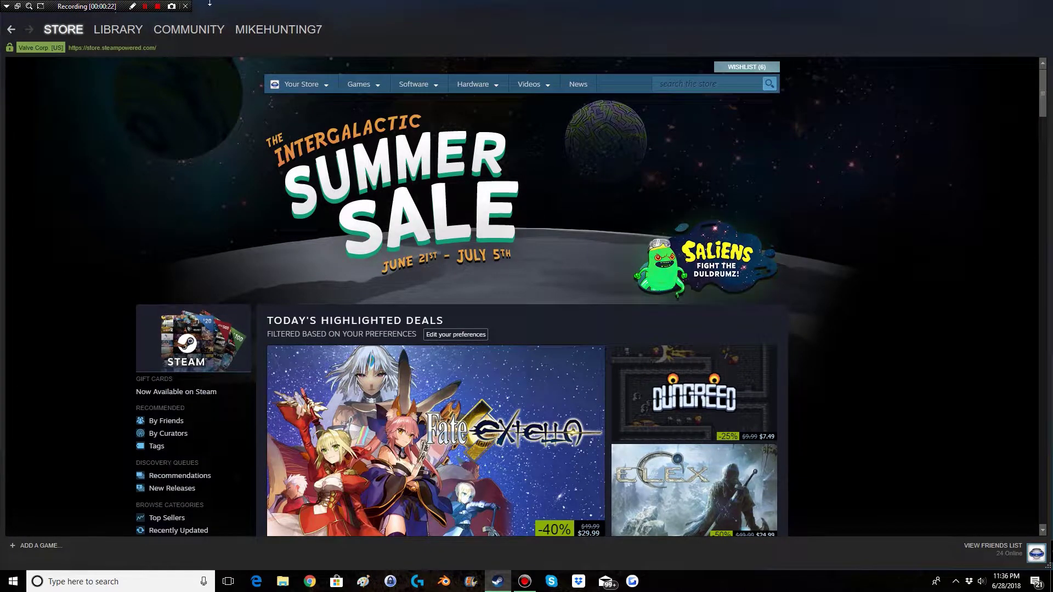
mouse_move(186, 43)
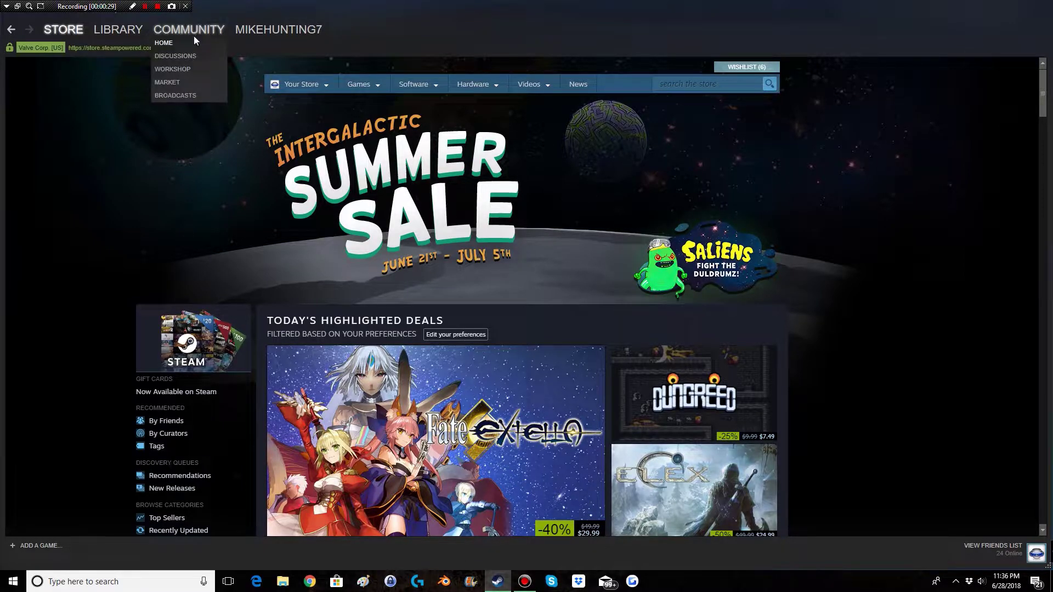
left_click(177, 69)
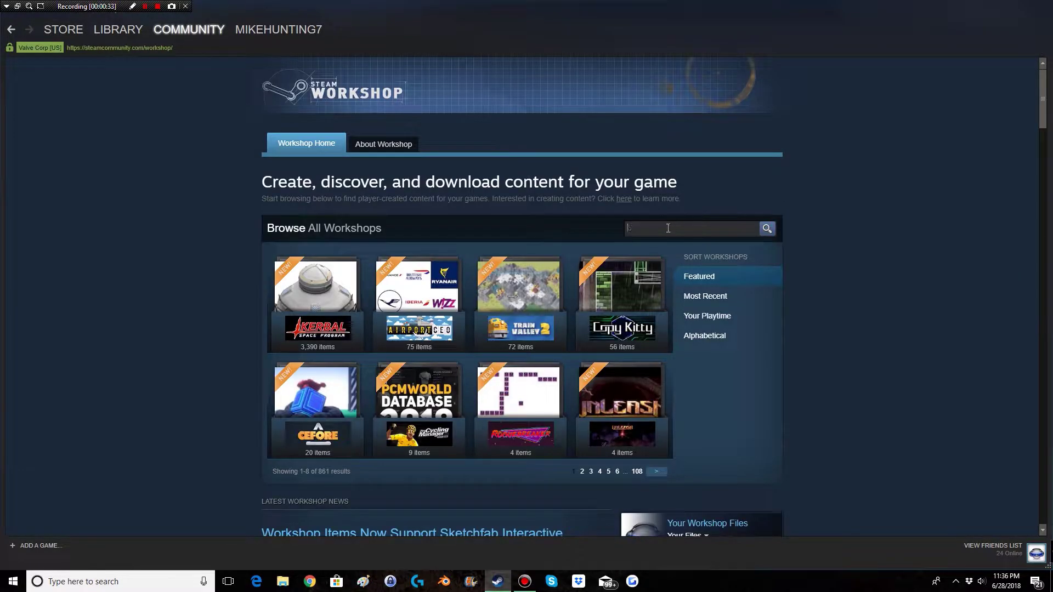
type("arma 3")
left_click(647, 242)
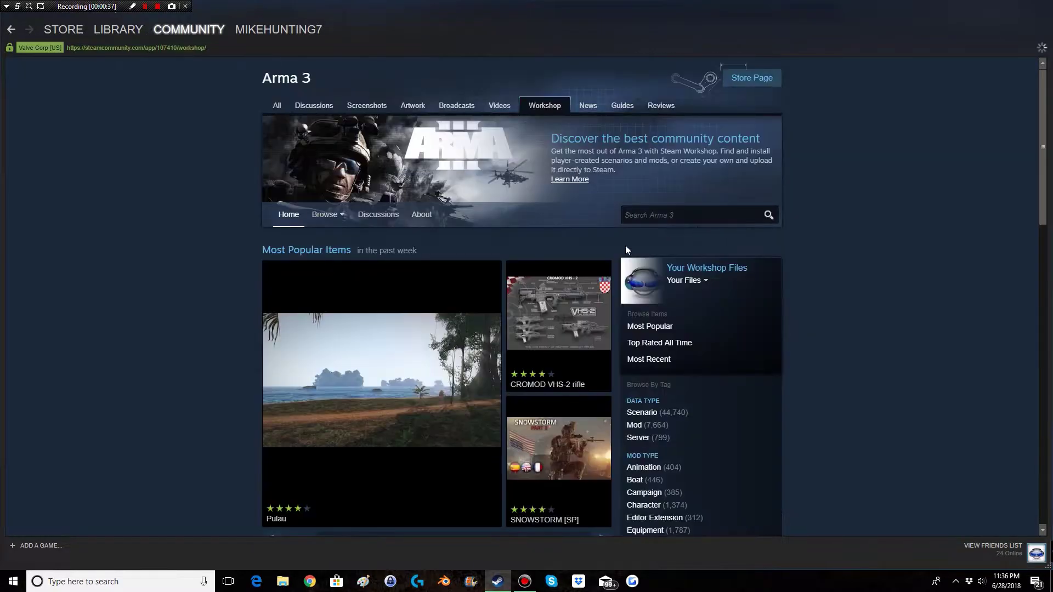
Step: Look over the Arma 3 workshop home page and filter its items by the Scenario data type
scroll(798, 296, "down", 7)
scroll(845, 345, "down", 9)
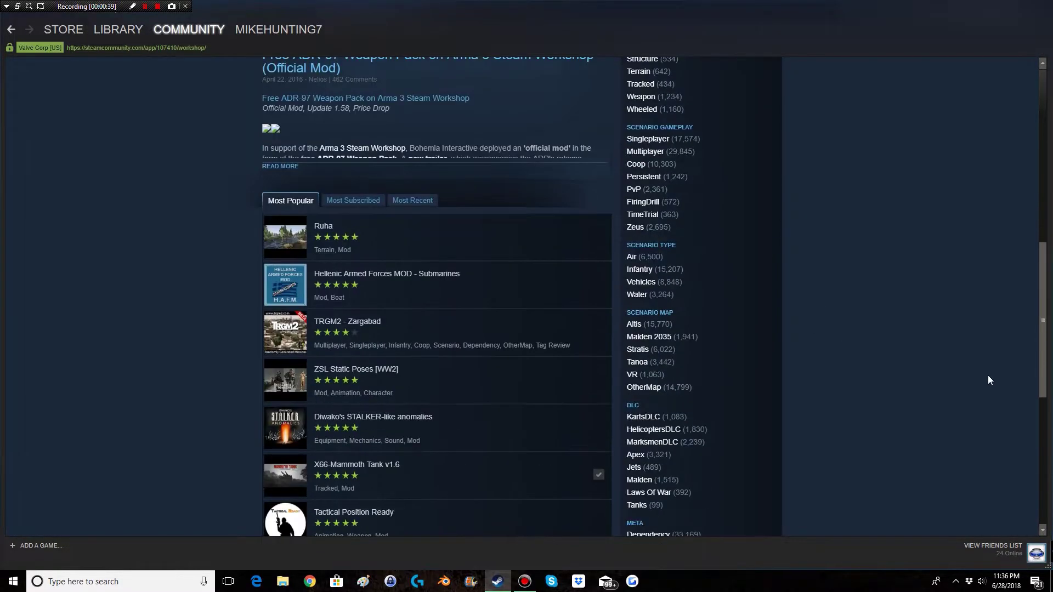
scroll(814, 318, "up", 15)
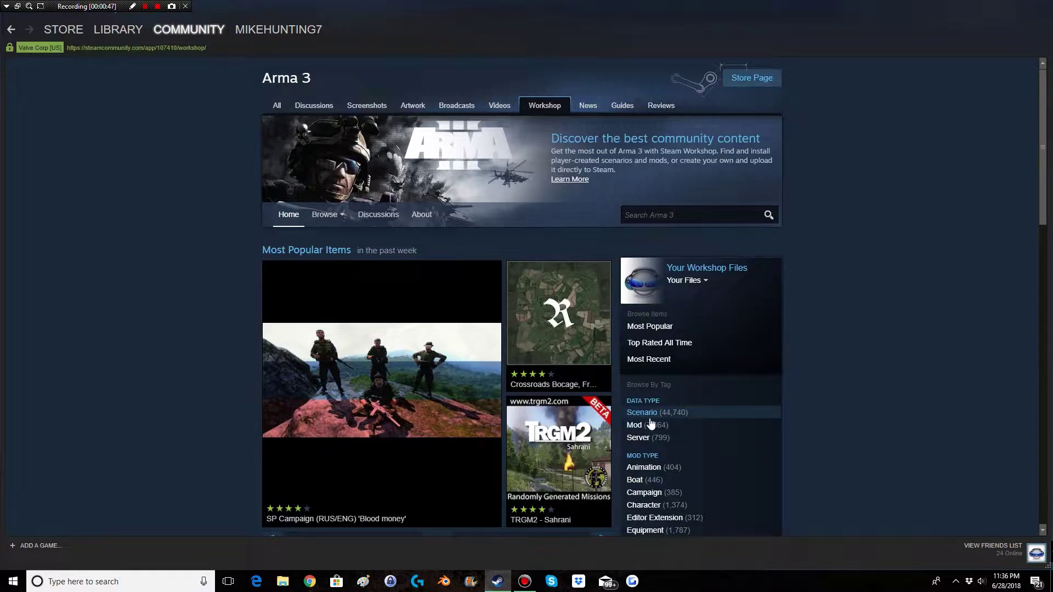
left_click(775, 409)
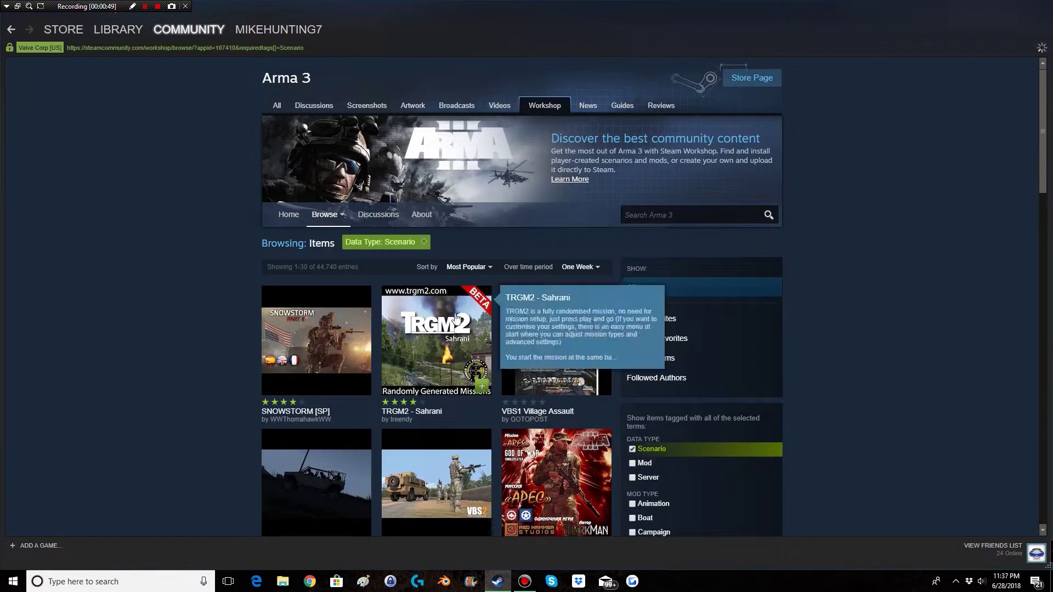
Step: Look through the scenario listings, view the details of Kavala Krankenhaus für Life Projecte, and return to the listings
scroll(575, 298, "down", 4)
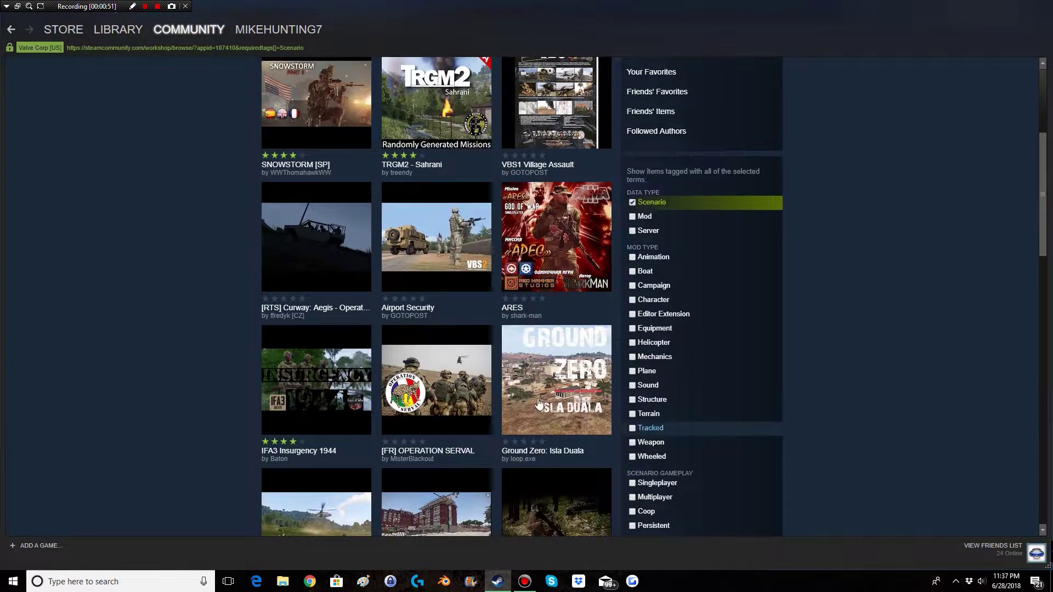
scroll(225, 256, "down", 7)
scroll(219, 262, "down", 10)
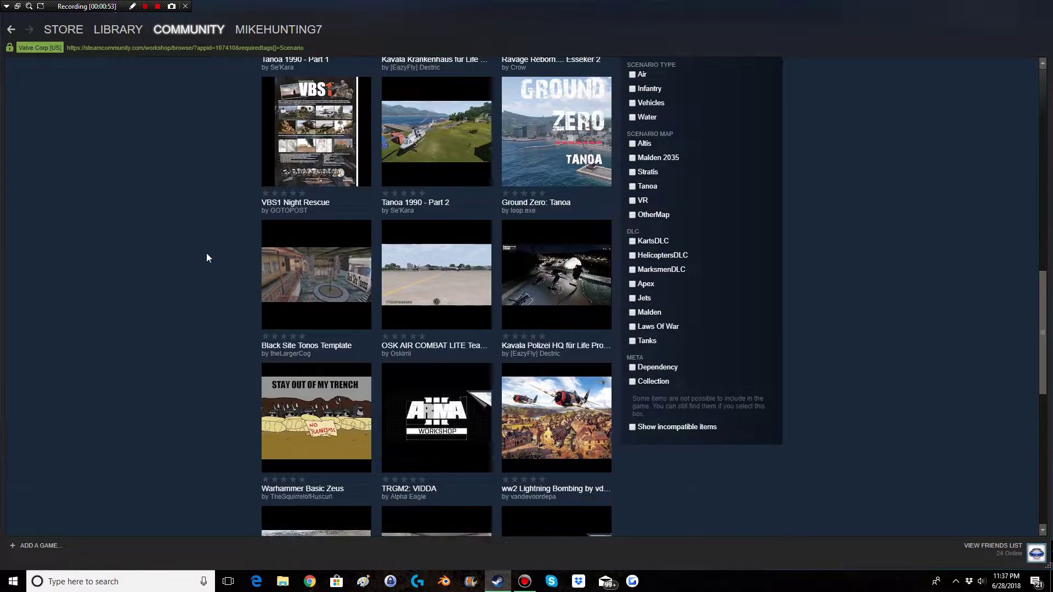
scroll(448, 279, "up", 15)
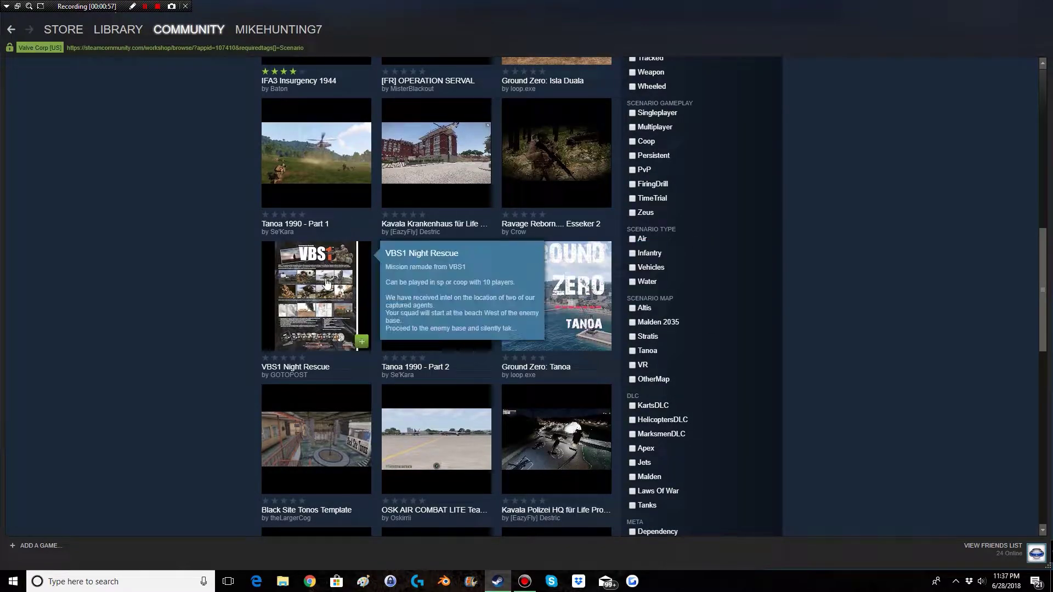
scroll(439, 340, "up", 3)
left_click(432, 352)
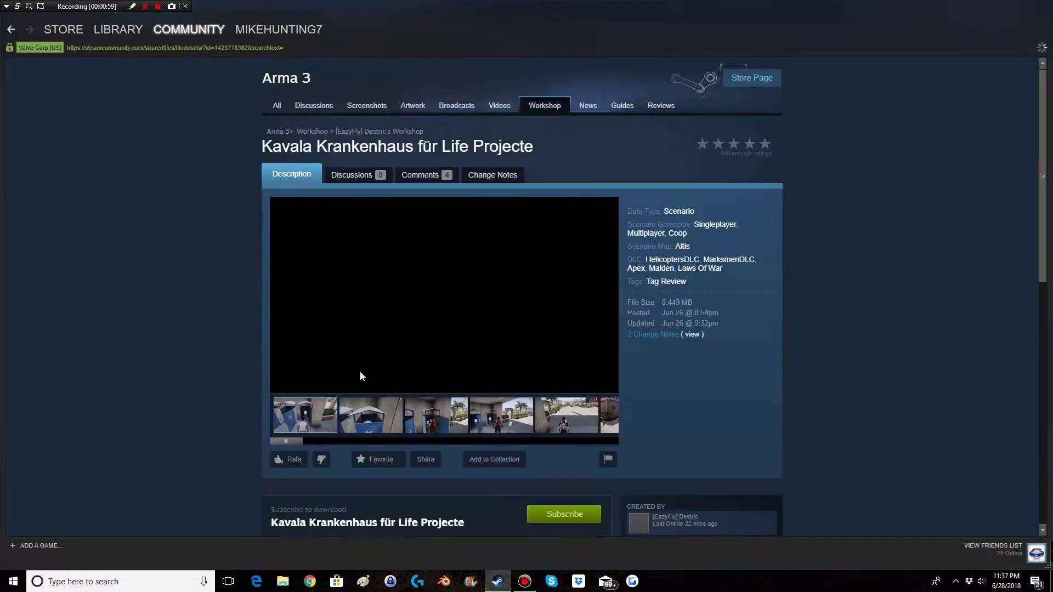
left_click(11, 29)
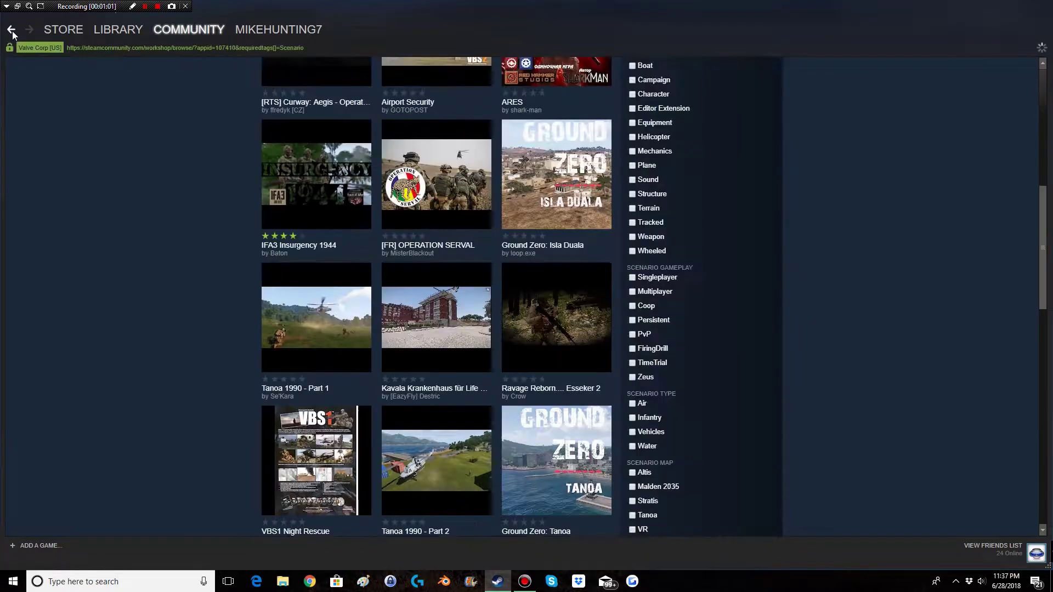
scroll(761, 423, "up", 8)
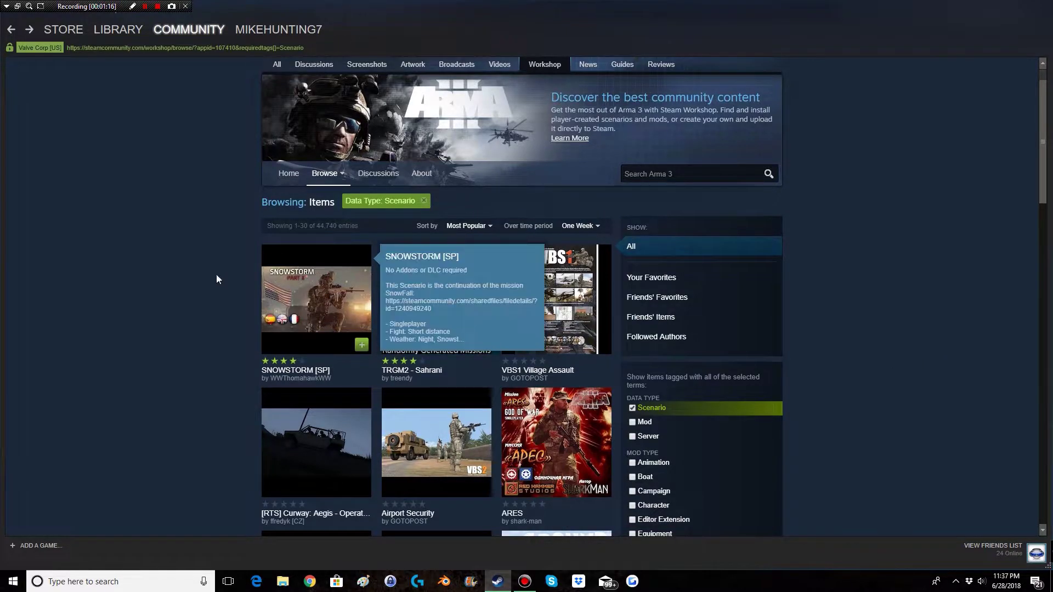
Step: Examine the full first page of scenario listings and the available filter tags beside them
scroll(524, 326, "down", 10)
scroll(525, 326, "down", 8)
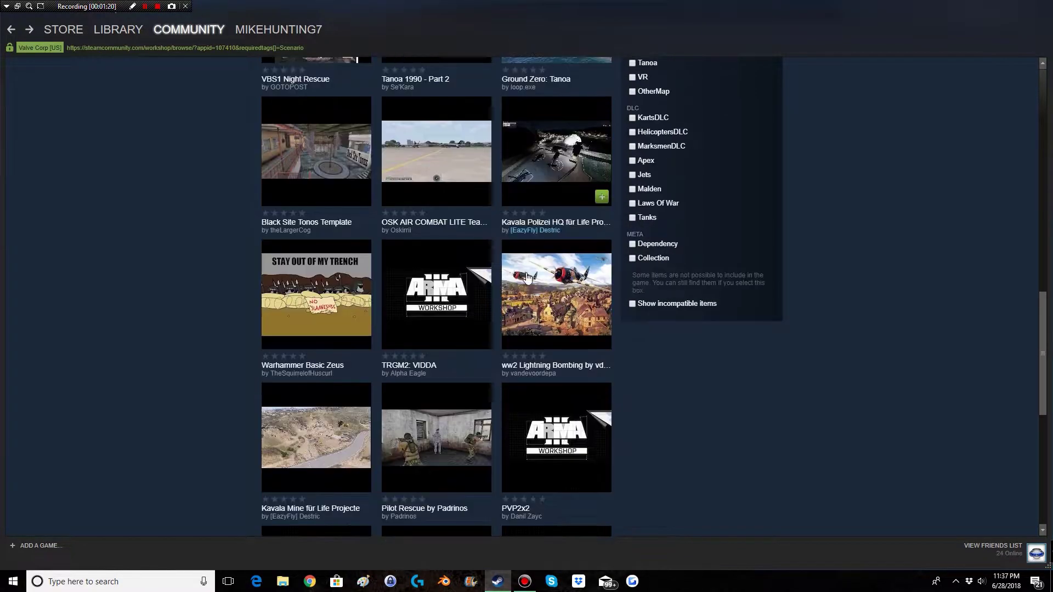
scroll(844, 297, "down", 5)
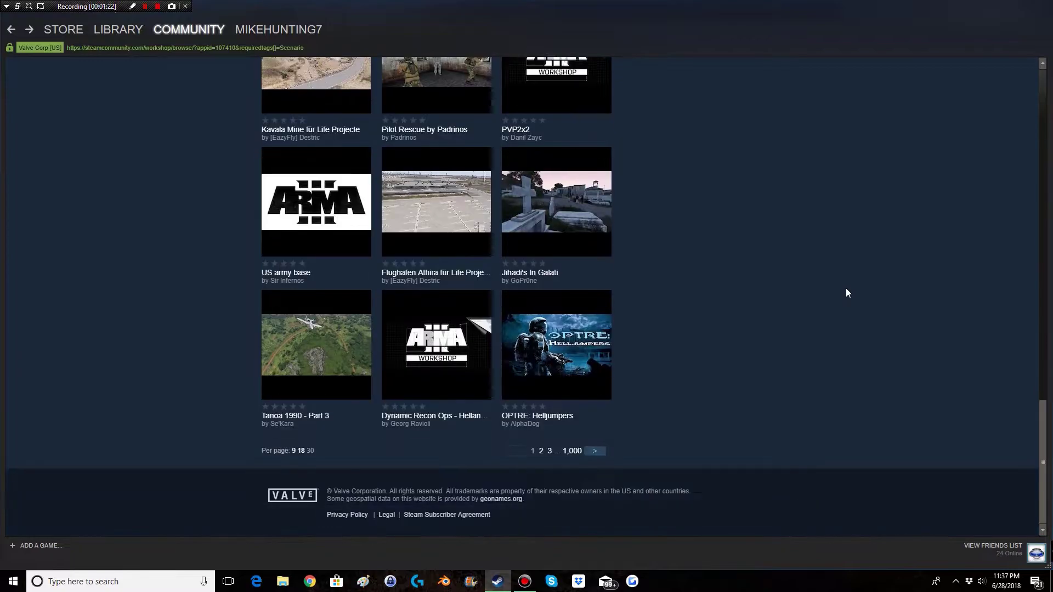
mouse_move(354, 355)
scroll(861, 357, "up", 10)
scroll(871, 363, "up", 2)
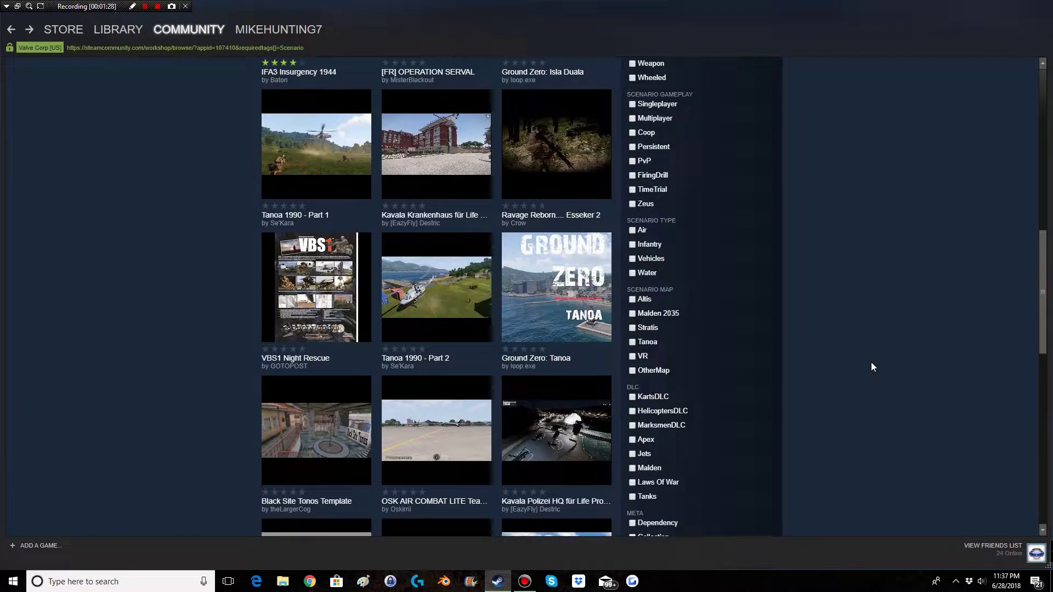
scroll(868, 359, "up", 8)
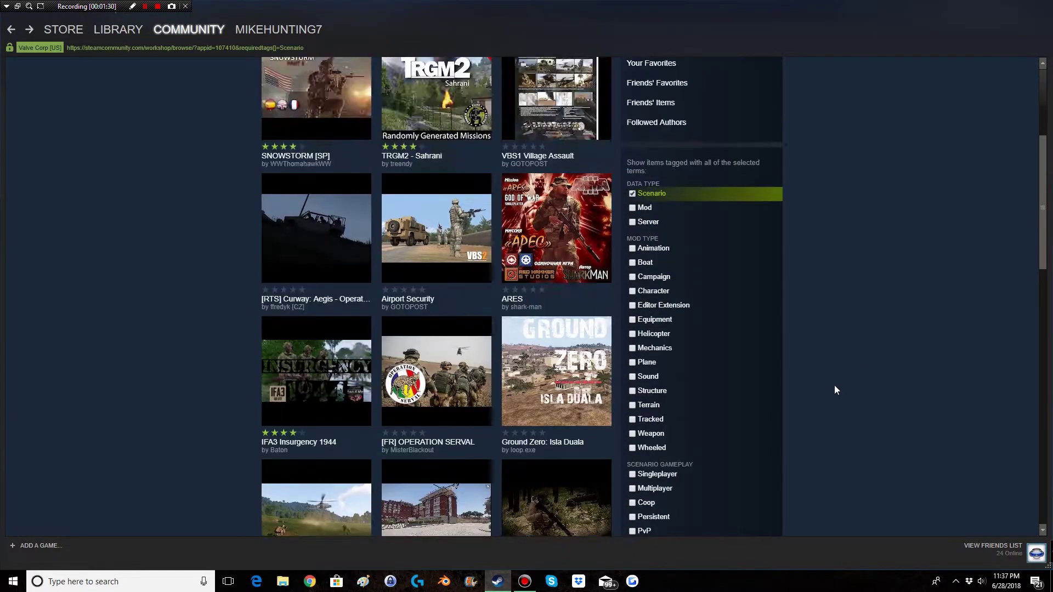
scroll(829, 375, "up", 3)
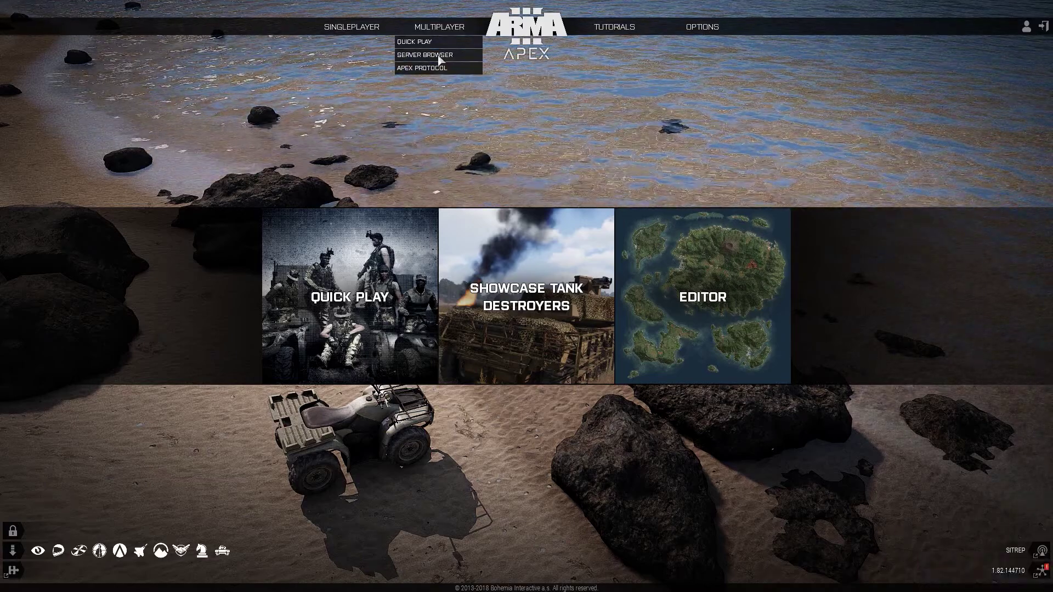
Step: In Arma 3, open the server browser's host server setup and set the host type to Internet
left_click(439, 55)
left_click(352, 36)
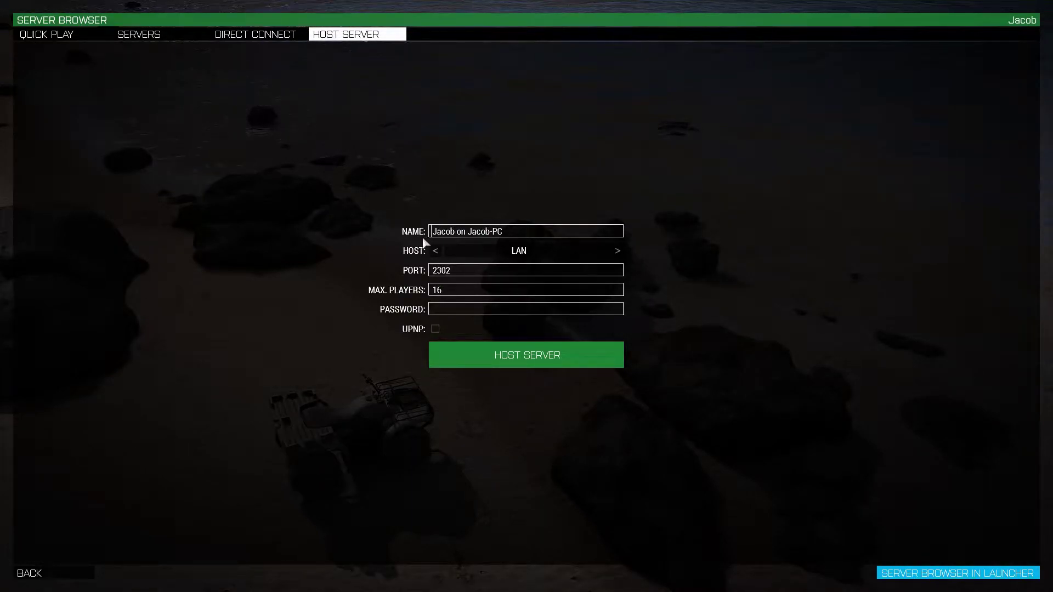
left_click(617, 251)
left_click(617, 251)
left_click(615, 251)
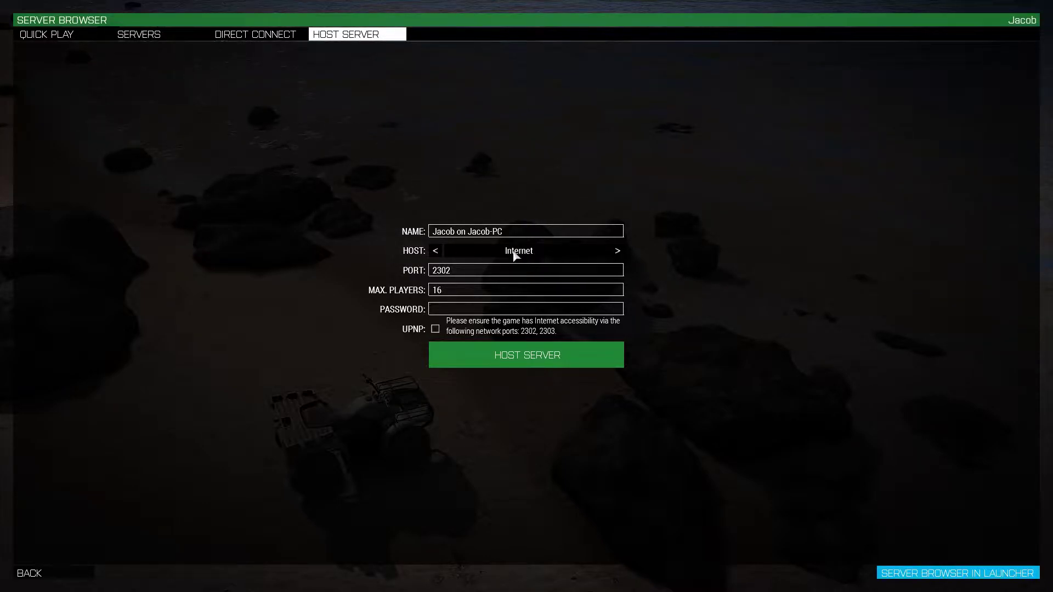
Step: Alternate the host type between LAN and Internet, leave it on Internet, and host the server
left_click(438, 248)
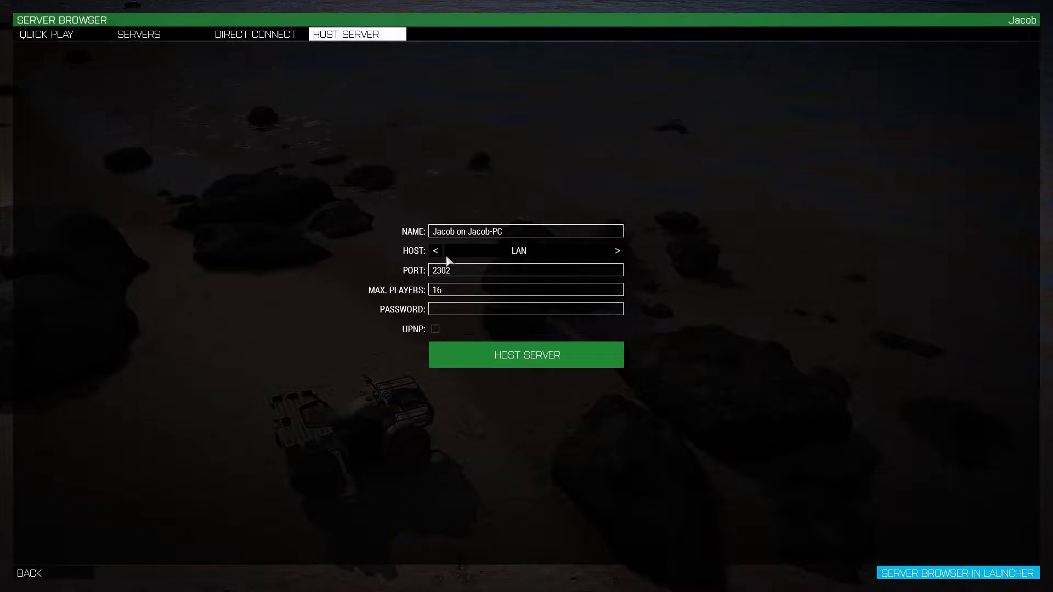
left_click(620, 253)
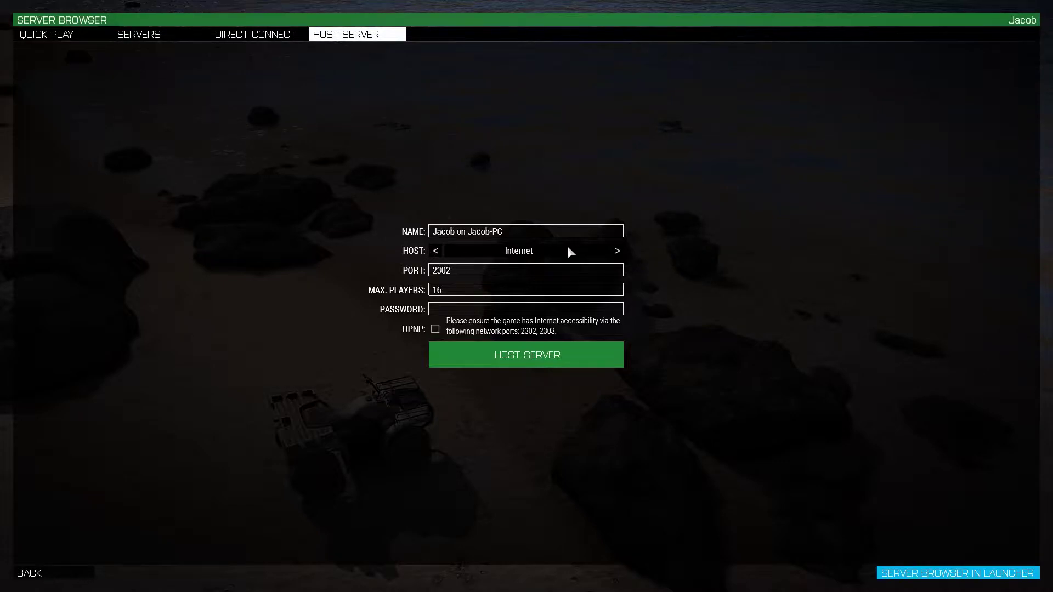
left_click(620, 252)
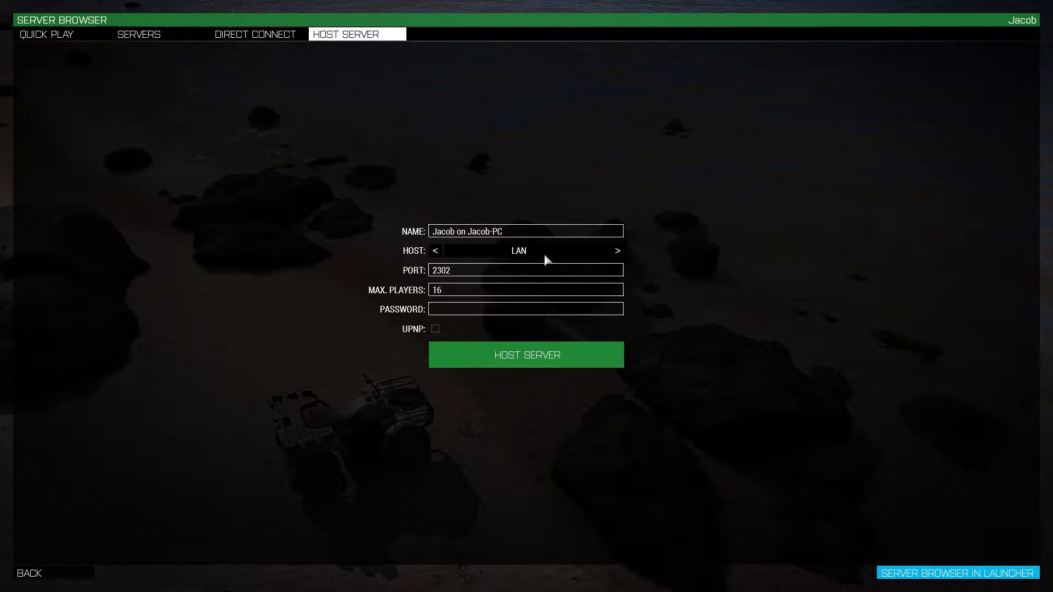
left_click(593, 252)
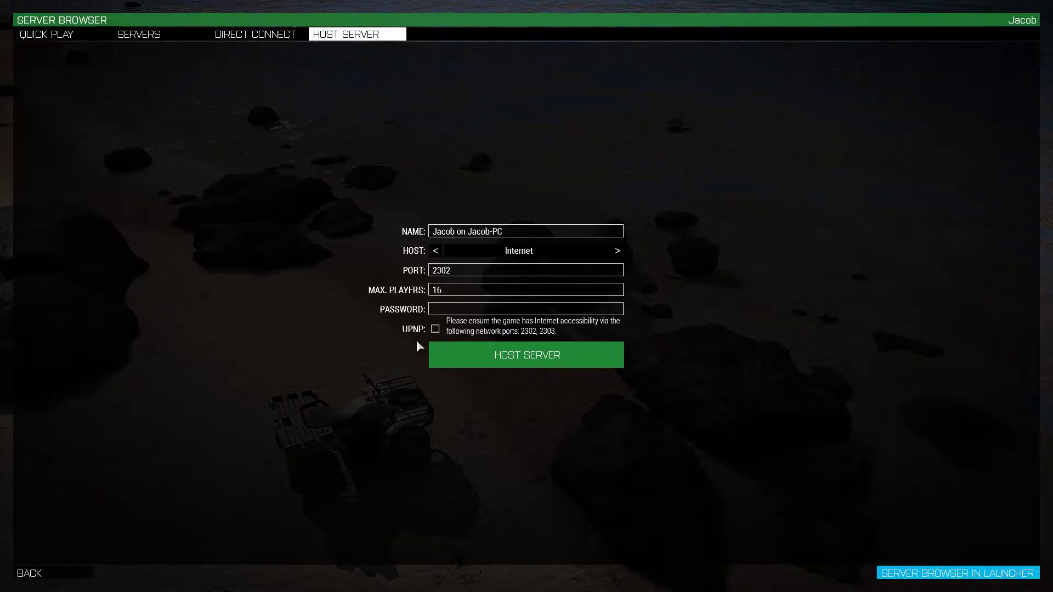
left_click(513, 362)
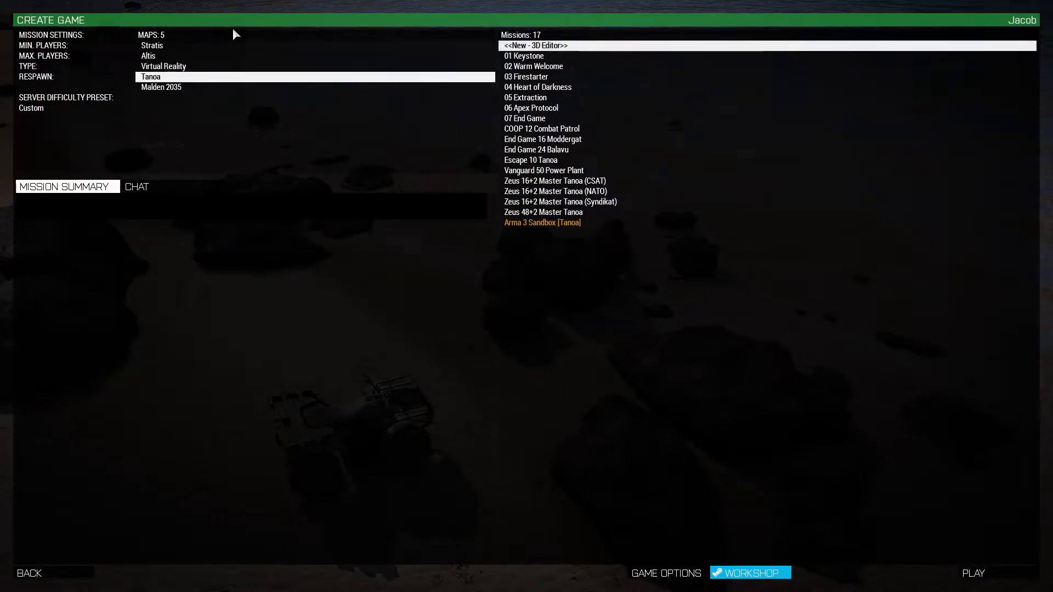
Step: Look through the mission lists of the available maps and select the Altis map
left_click(170, 45)
left_click(173, 66)
left_click(180, 75)
left_click(181, 88)
left_click(153, 66)
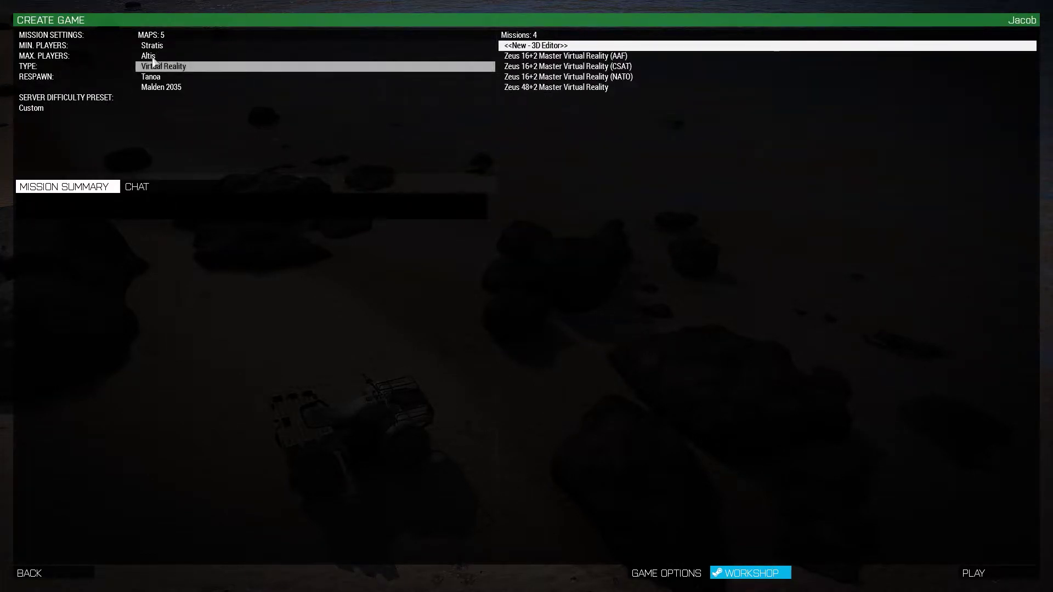
left_click(159, 55)
left_click(184, 46)
left_click(186, 55)
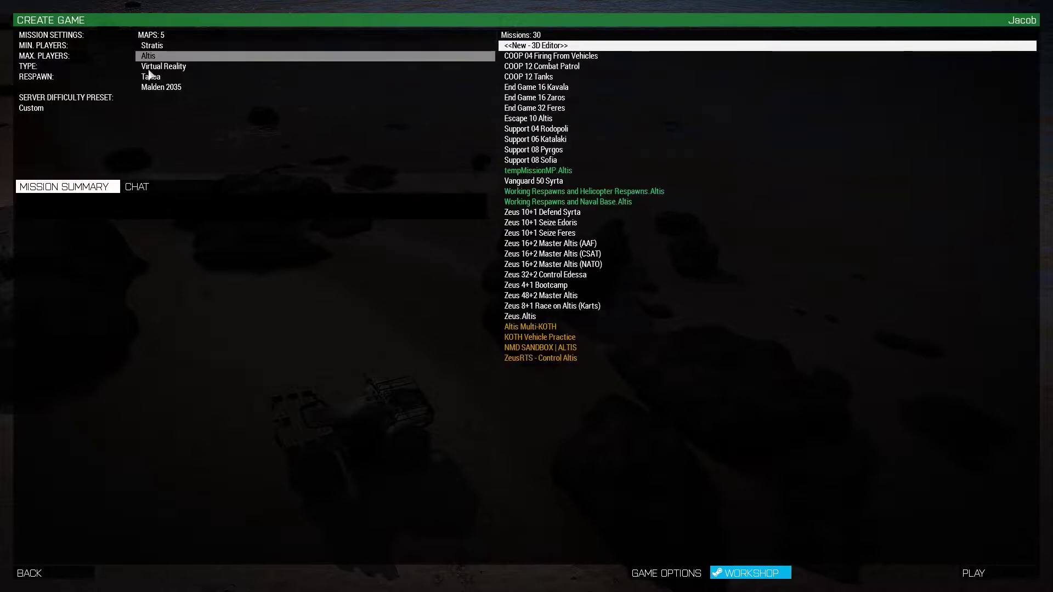
Step: View the summaries of Altis missions, including COOP 04 Firing From Vehicles, tempMissionMP.Altis, the orange workshop missions and Zeus 32+2 Control Edessa
left_click(551, 57)
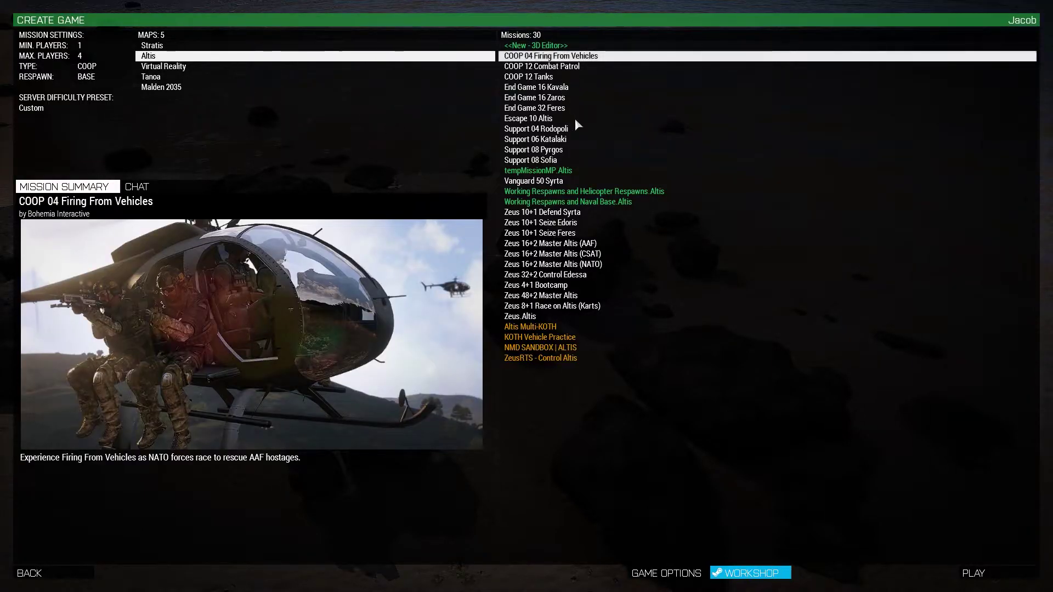
left_click(681, 171)
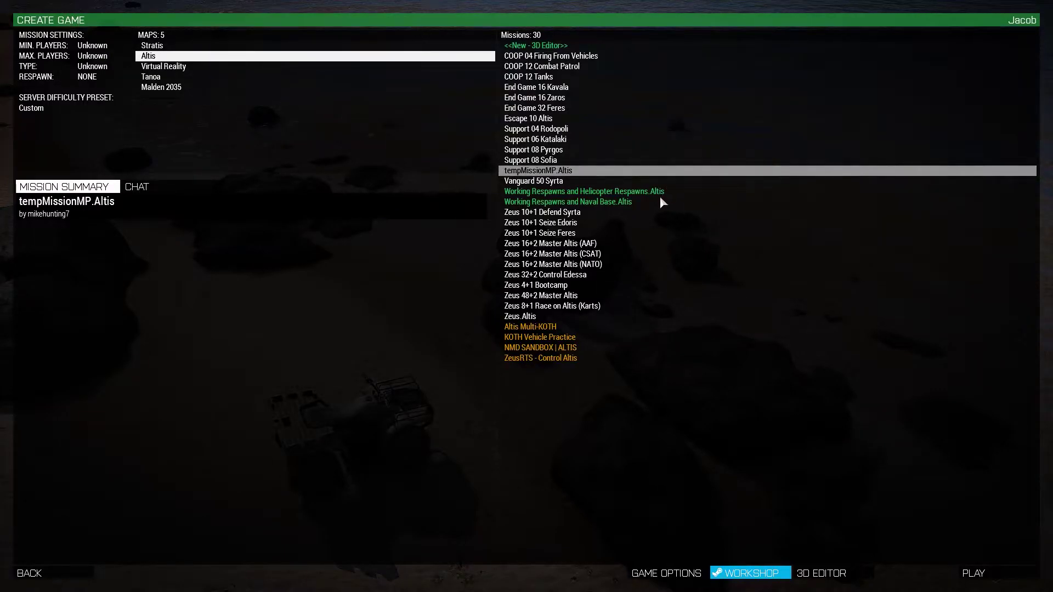
left_click(541, 328)
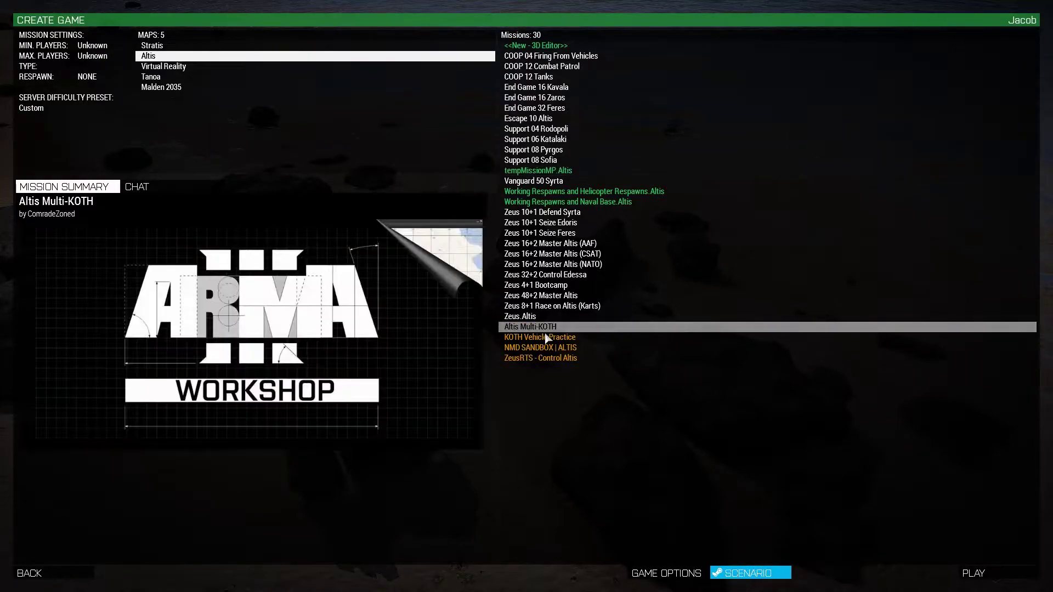
left_click(607, 340)
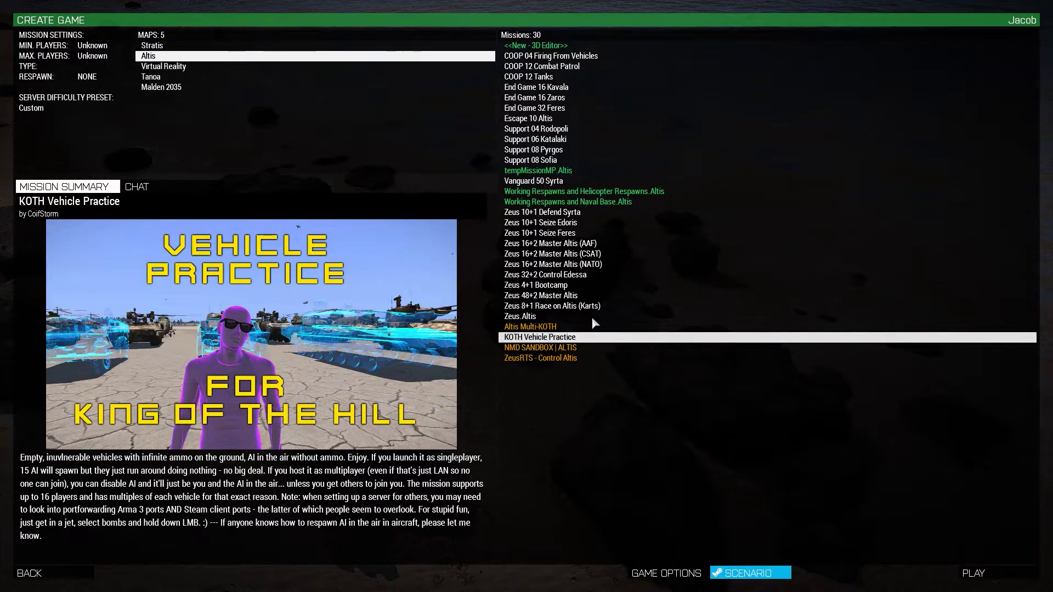
left_click(563, 349)
left_click(567, 359)
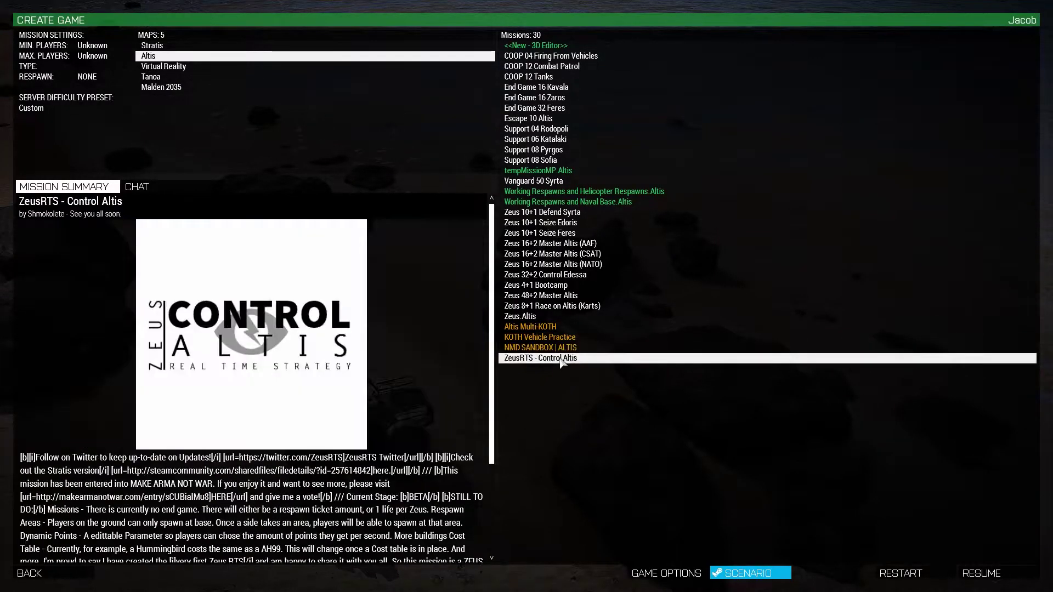
left_click(575, 327)
left_click(659, 358)
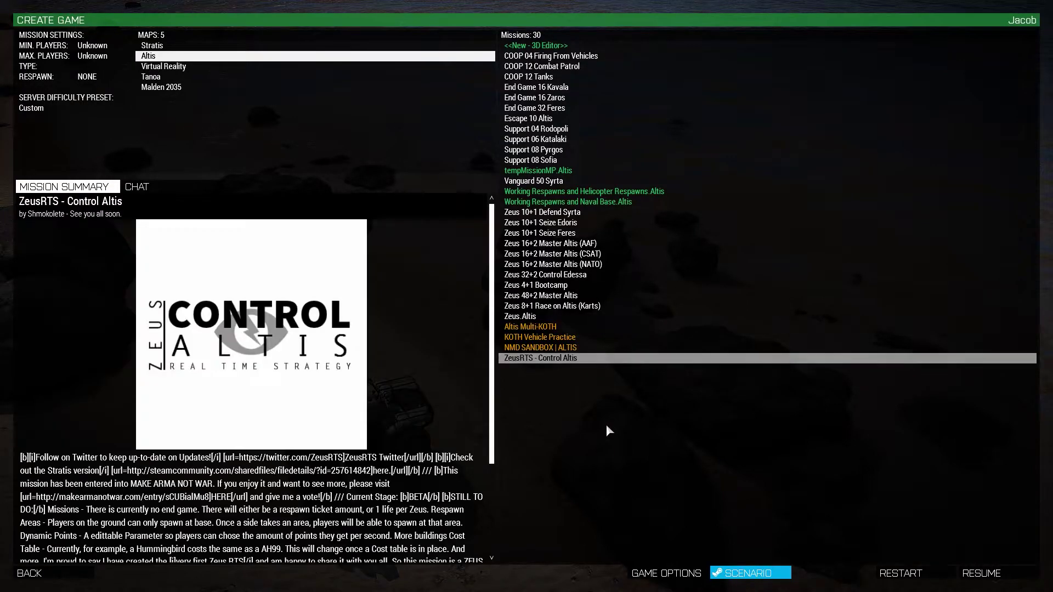
left_click(588, 276)
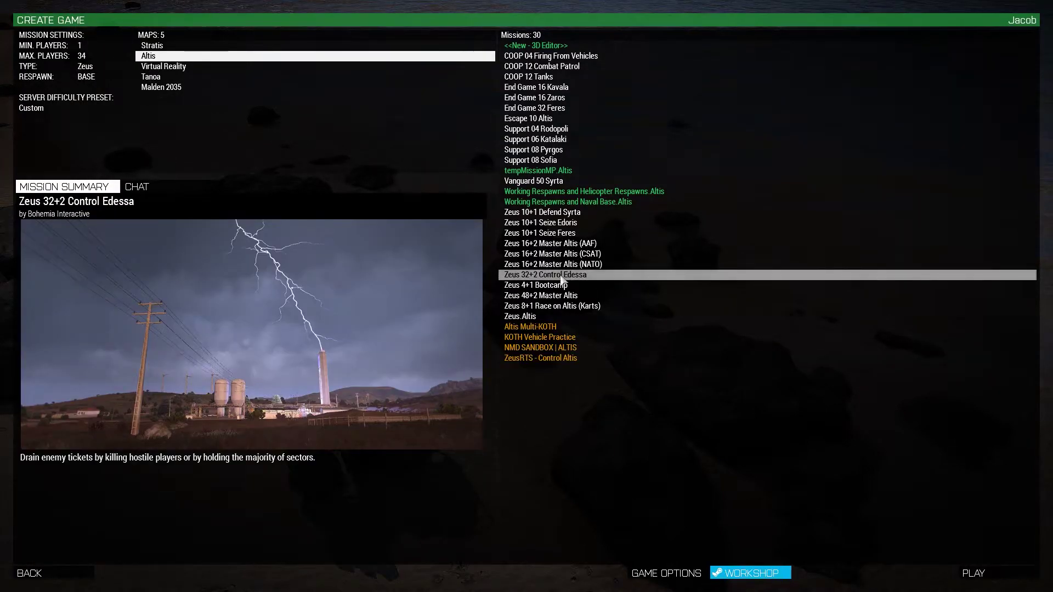
Step: Start the Zeus 32+2 Control Edessa mission and take the Rifleman, group leader role in OPFOR's Alpha 1-1
left_click(987, 574)
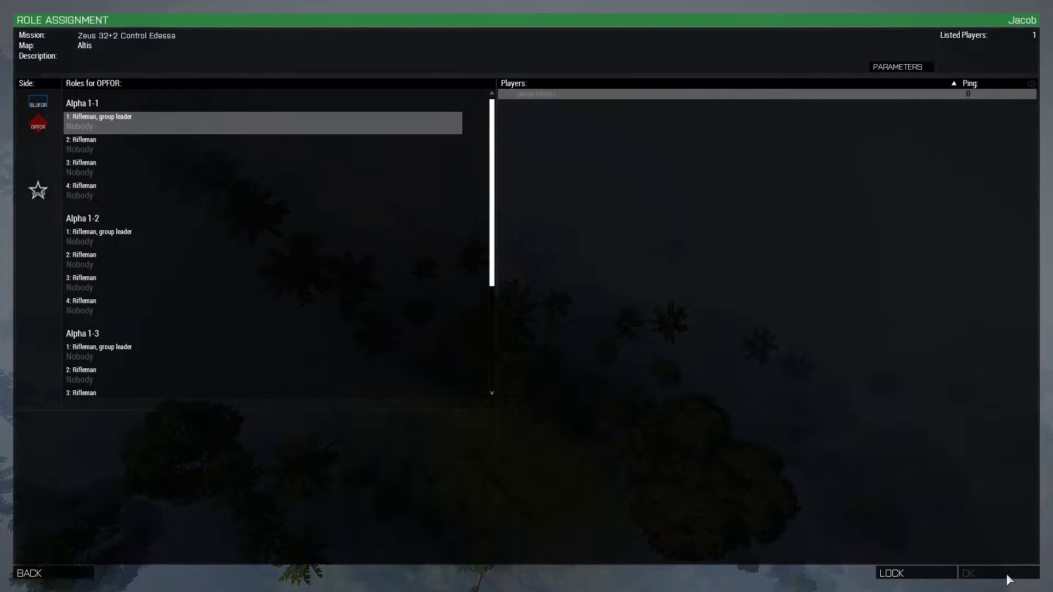
left_click(153, 122)
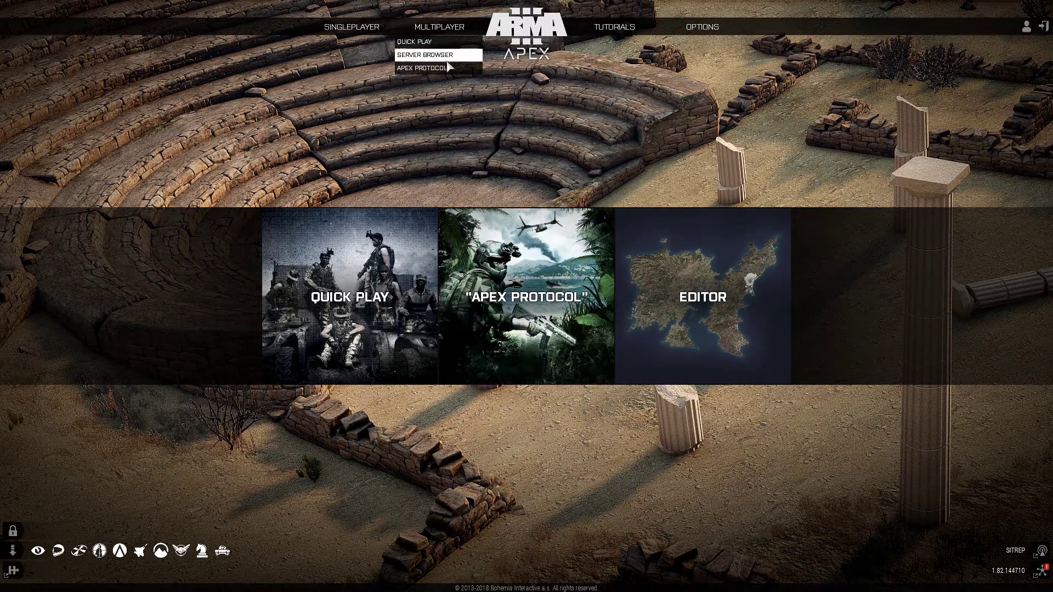
Step: Open the scenario editor from the main menu, look through the available terrains and load Altis
mouse_move(442, 31)
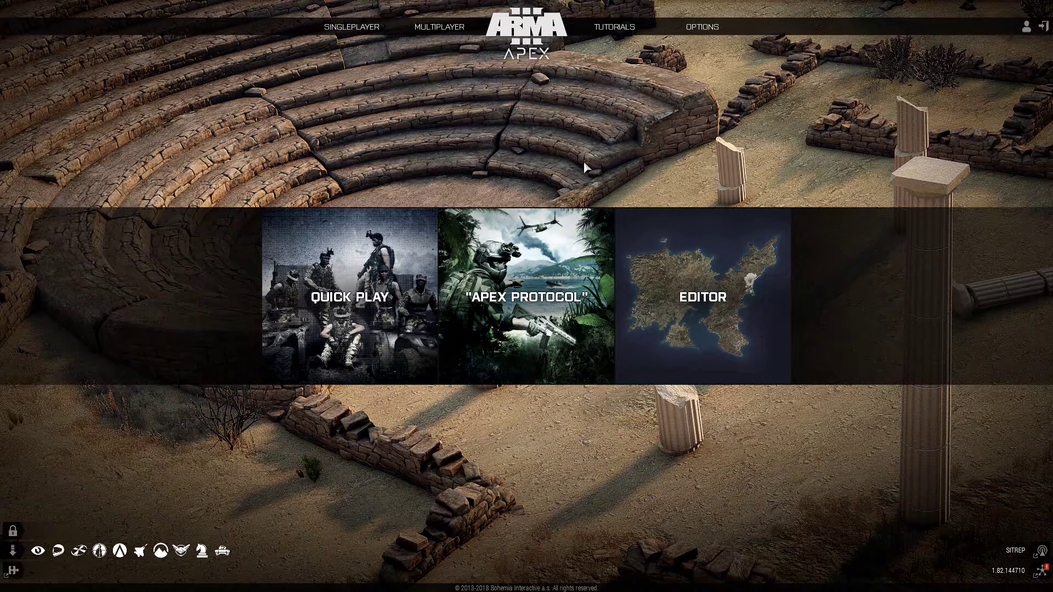
left_click(680, 312)
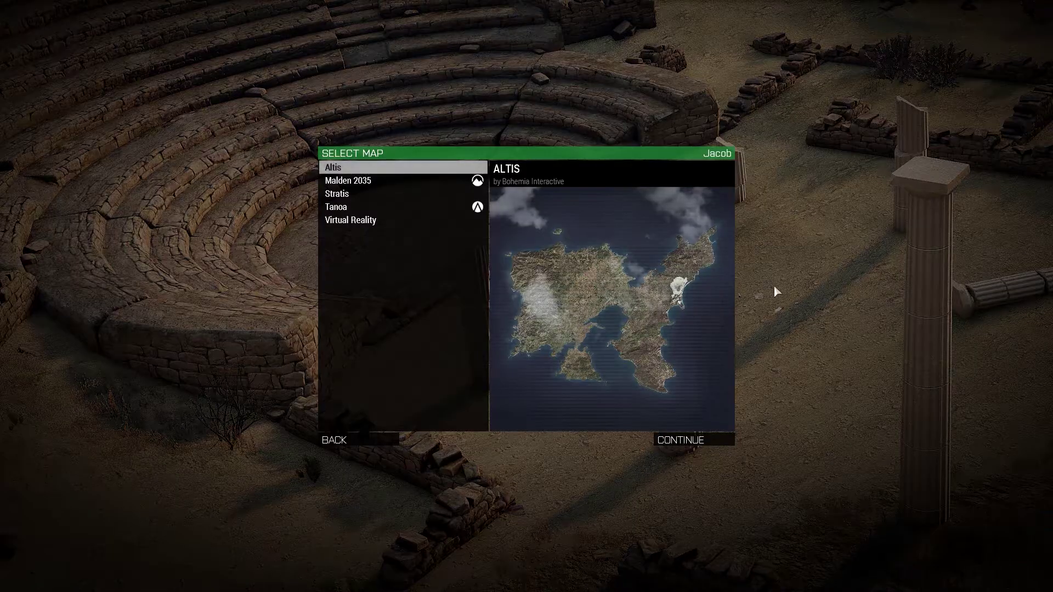
left_click(378, 194)
left_click(367, 207)
left_click(356, 221)
left_click(386, 207)
left_click(362, 168)
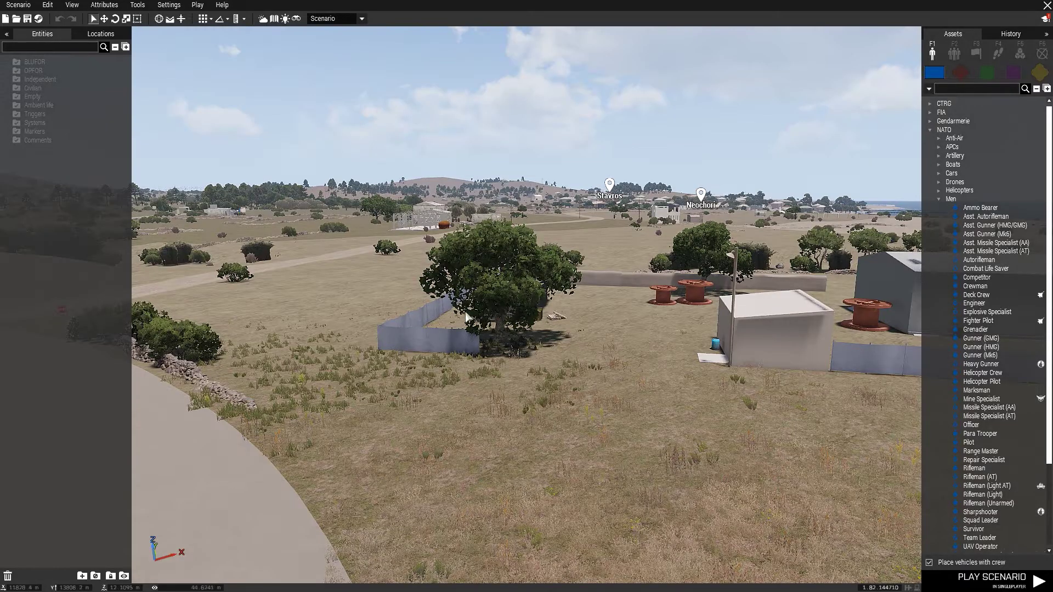
Step: Place a NATO Ammo Bearer on the dirt road leading toward Stavros and Neochori
key("w")
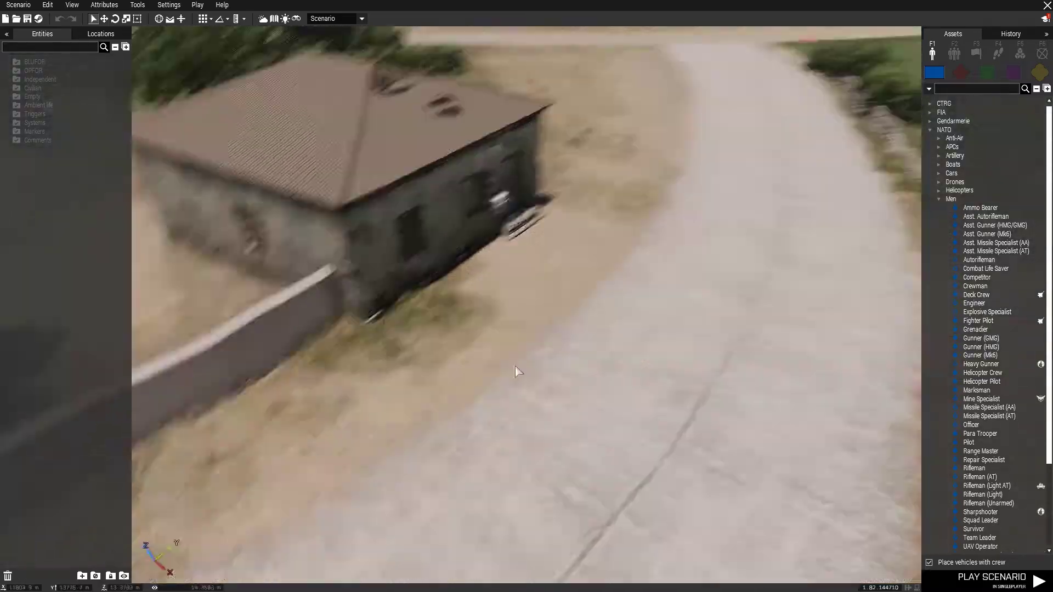
key("q")
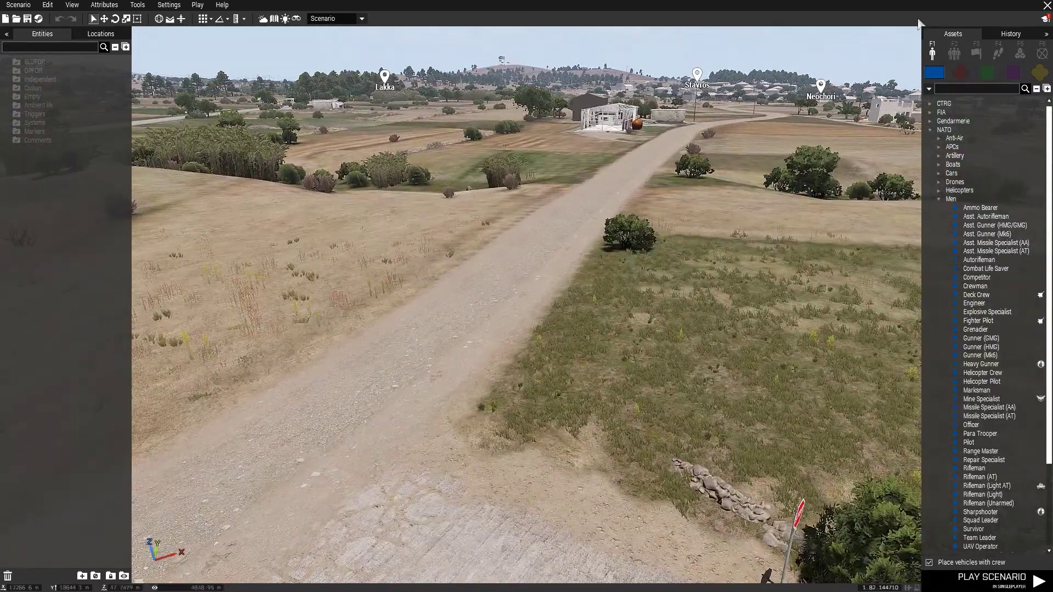
key("w")
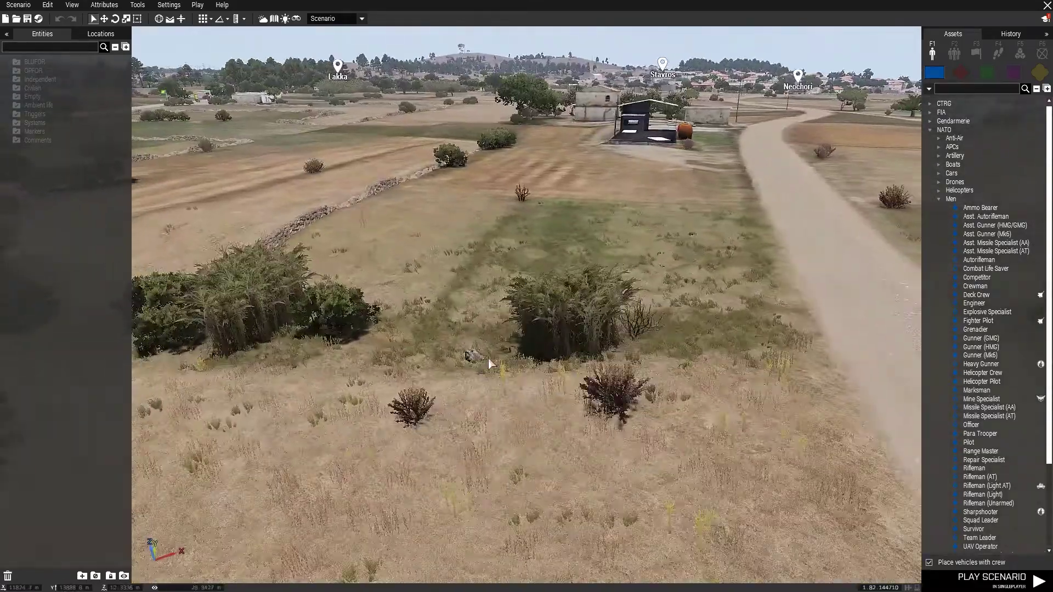
left_click(980, 208)
left_click(543, 336)
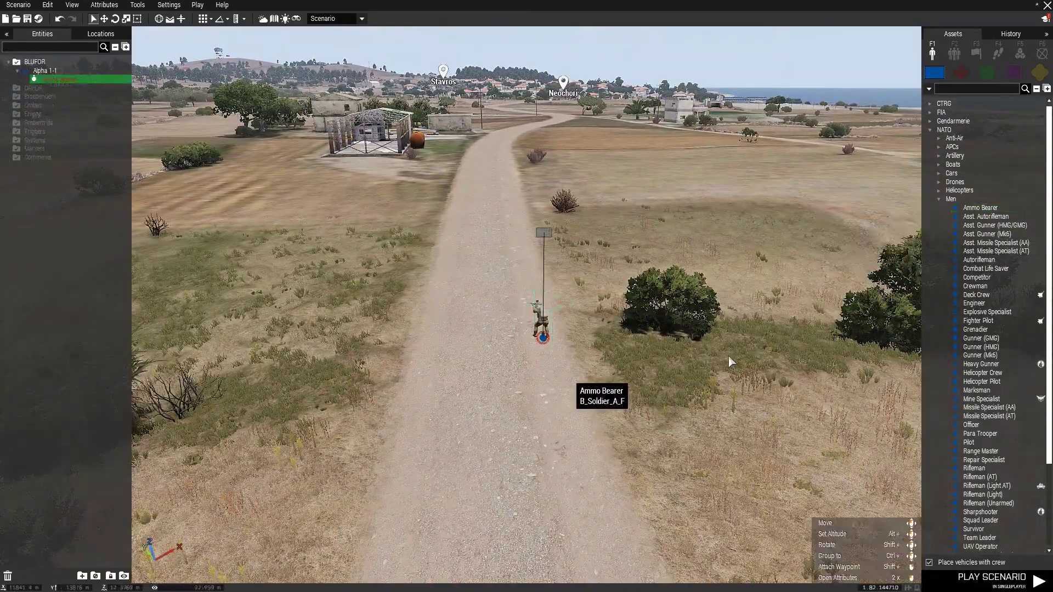
Step: Look through the saved missions, including Multiplayer Server, Tanoa Sandbox and tempMissionMP, without opening one
left_click(30, 8)
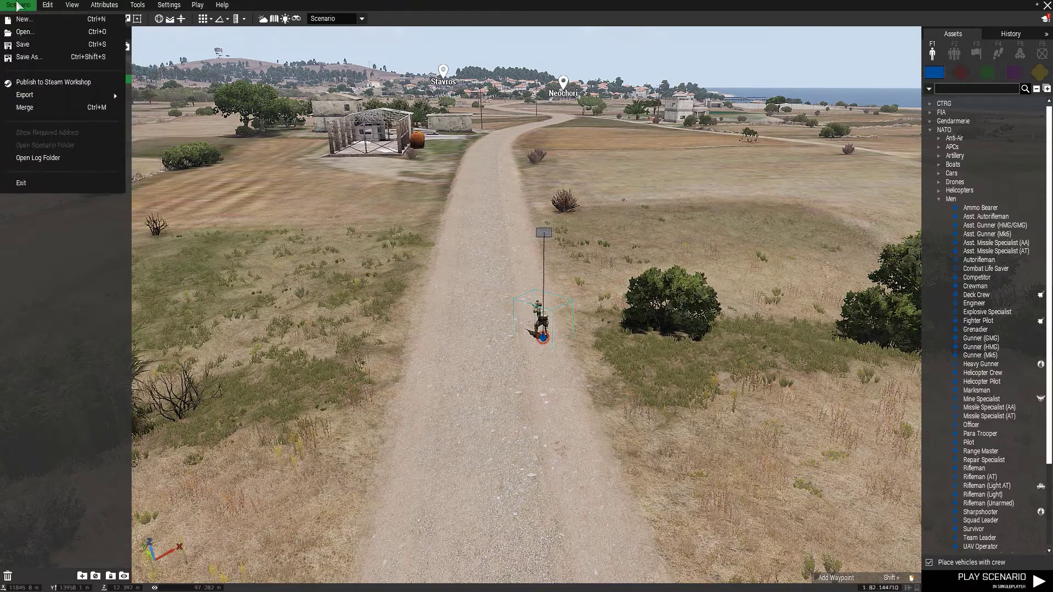
left_click(55, 33)
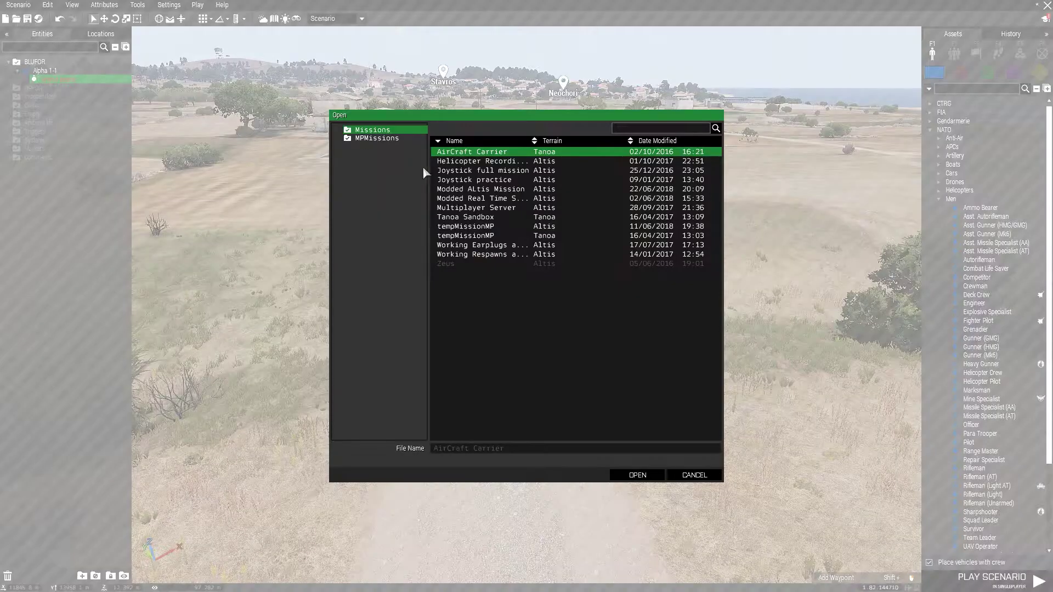
left_click(492, 192)
left_click(492, 199)
left_click(494, 208)
left_click(491, 217)
left_click(493, 236)
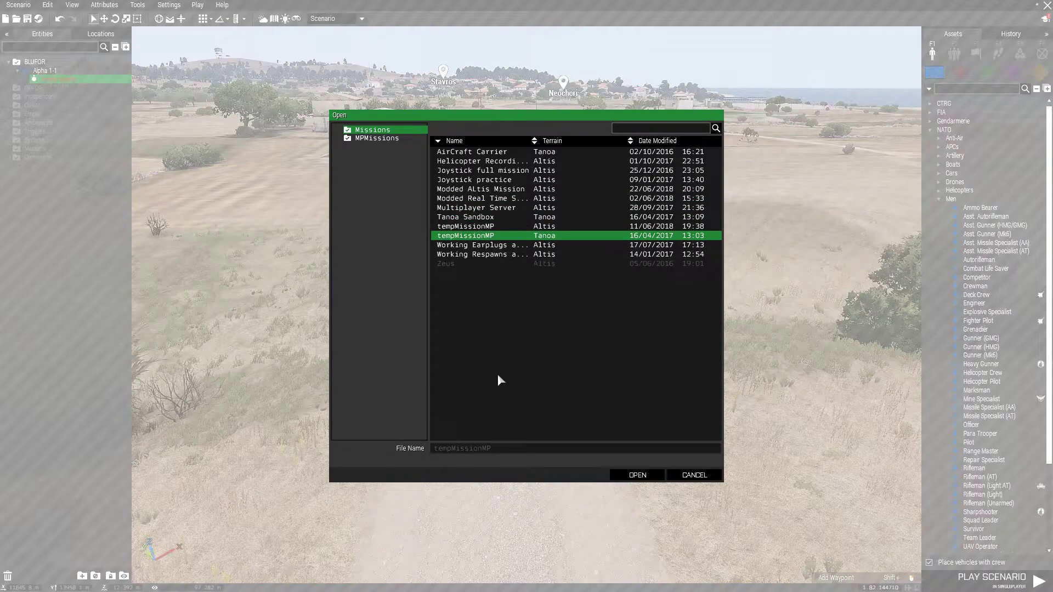
left_click(680, 478)
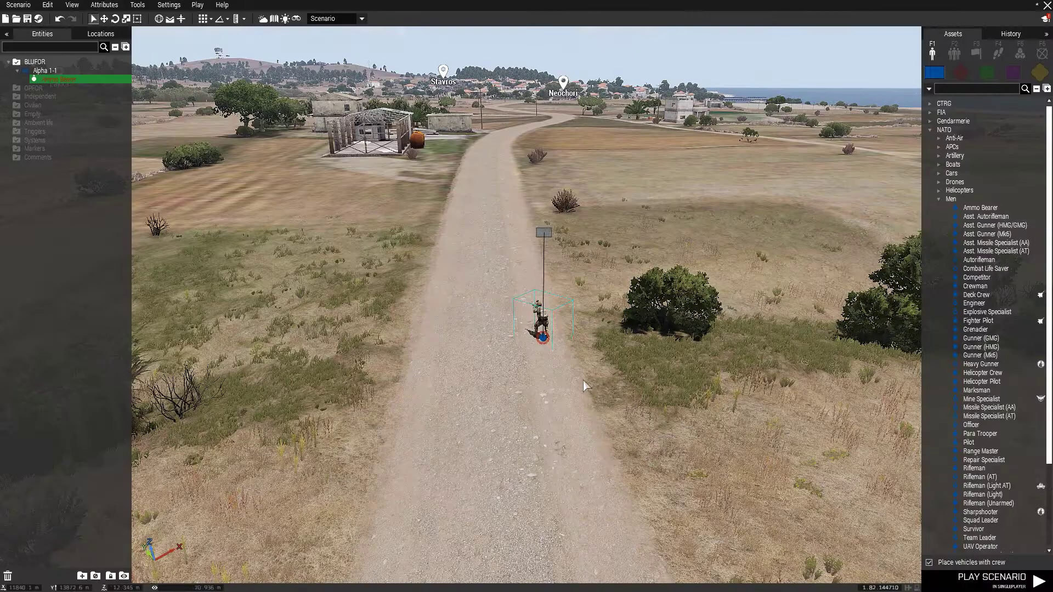
Step: Play the scenario in multiplayer with the host type set to Internet, and take the Ammo Bearer, group leader role
left_click(198, 8)
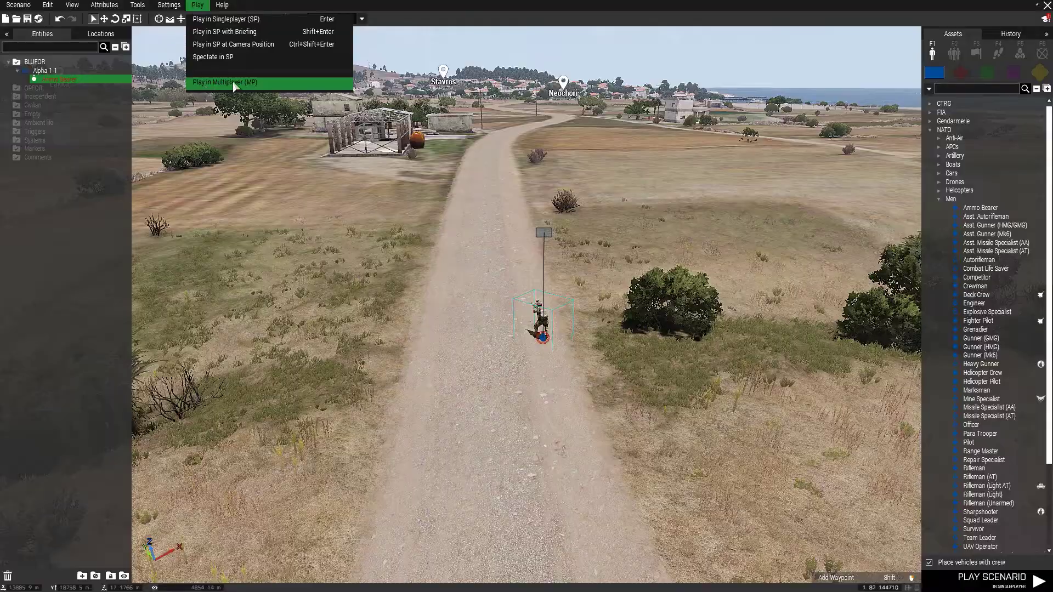
left_click(206, 86)
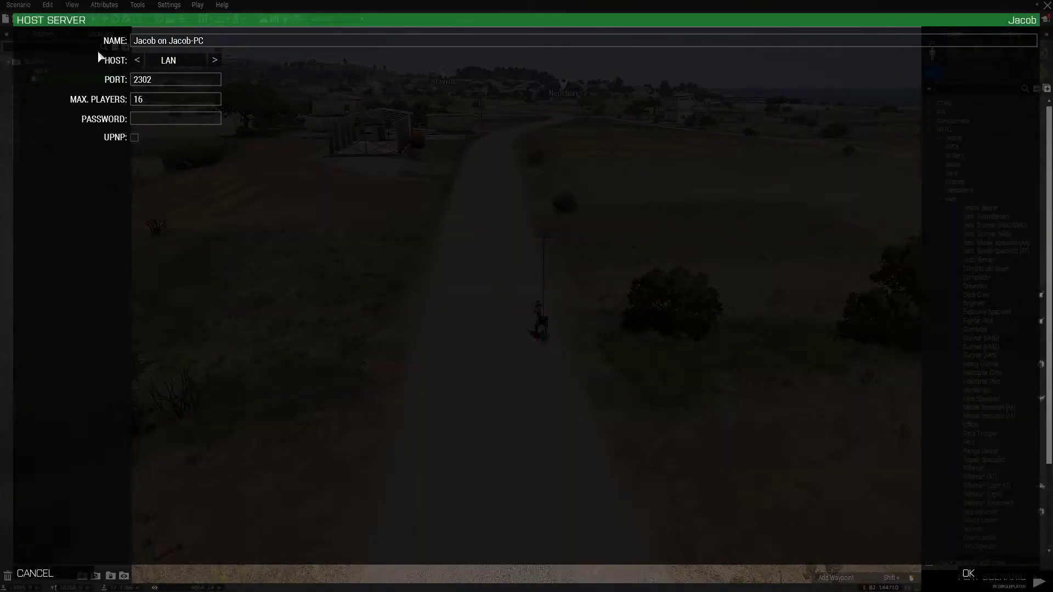
left_click(214, 61)
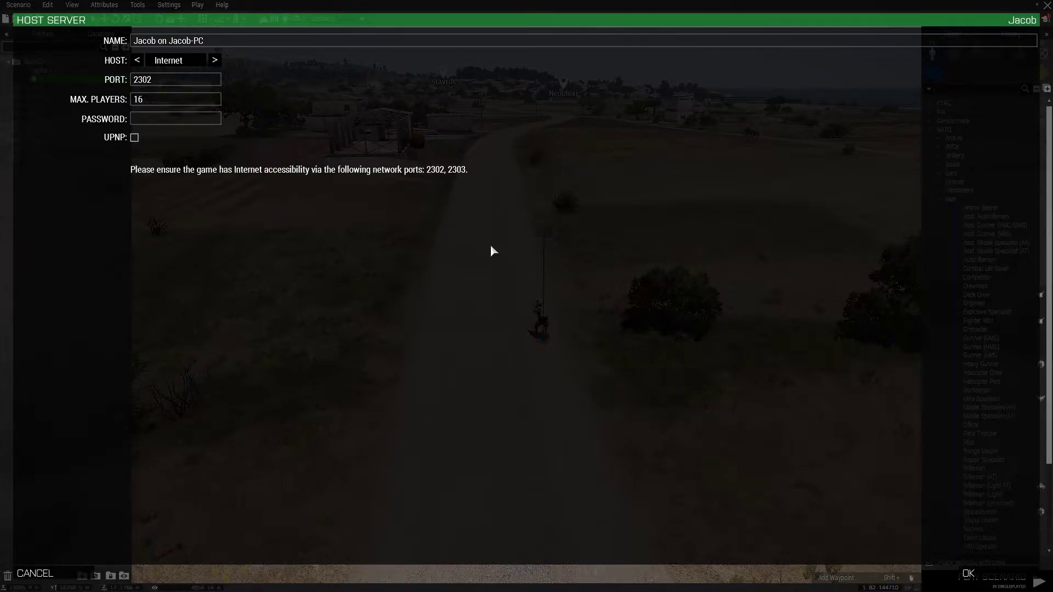
left_click(985, 571)
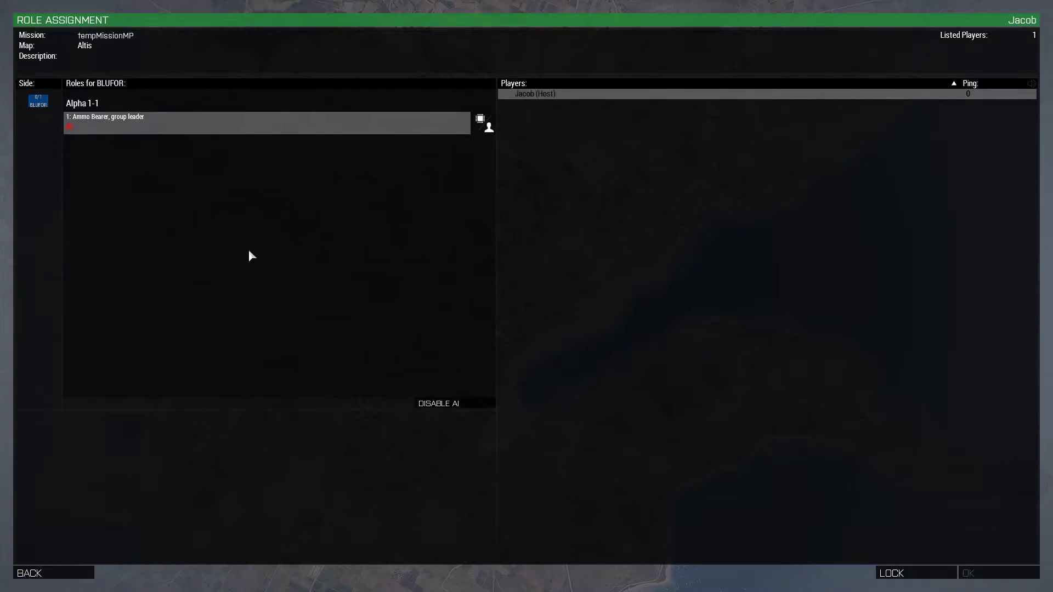
left_click(112, 129)
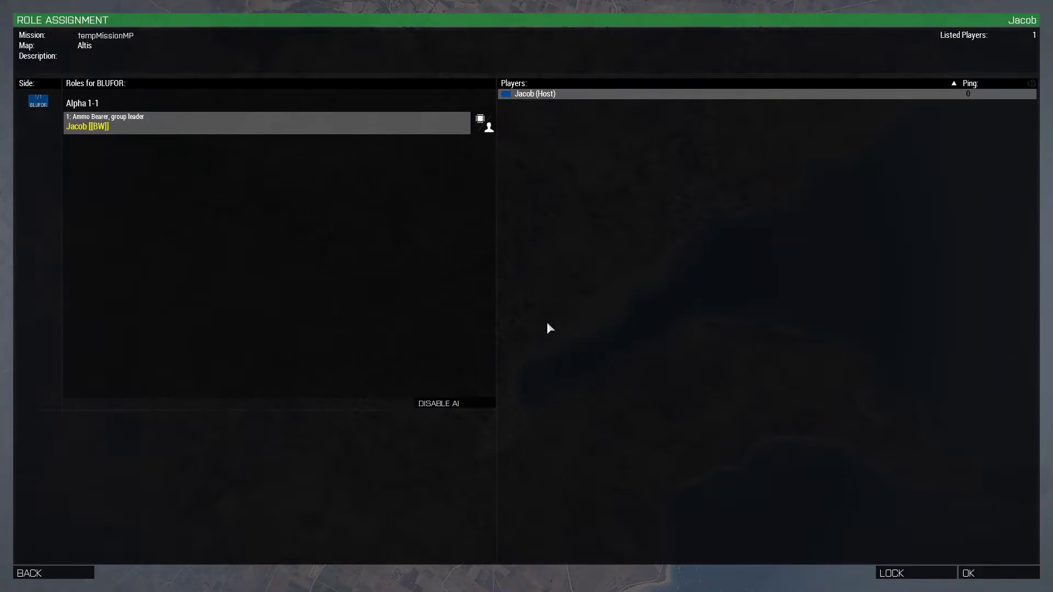
Step: Leave the role assignment for the editor and review the scenario's save and play options
left_click(39, 573)
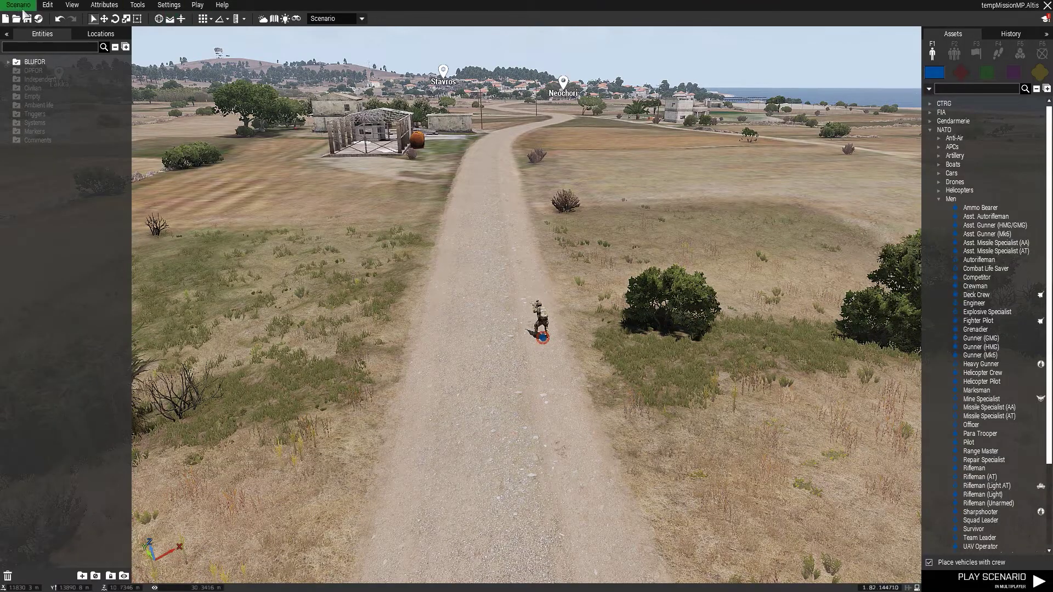
left_click(24, 5)
left_click(25, 6)
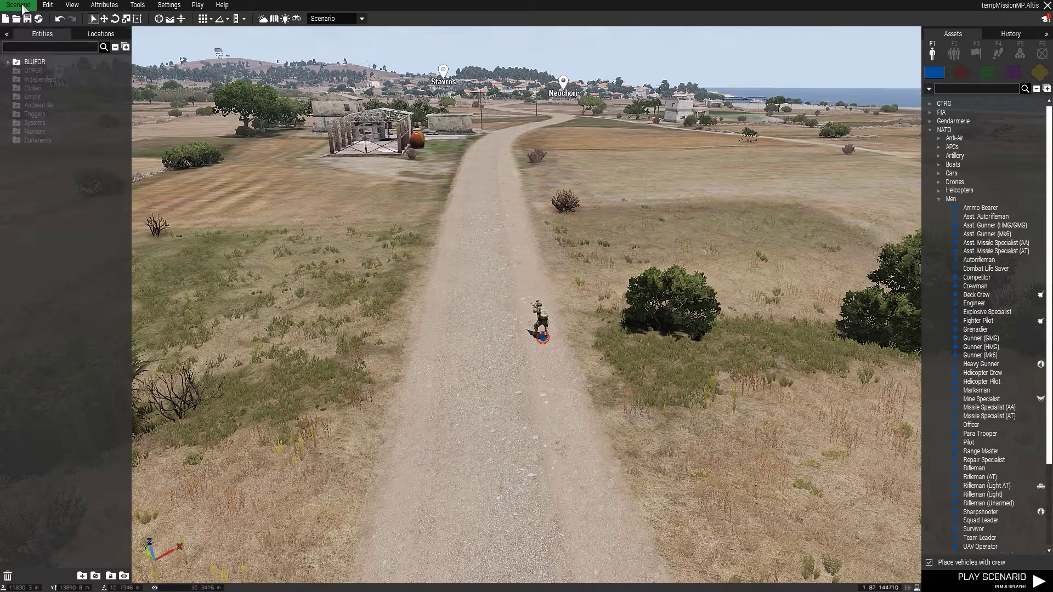
left_click(197, 5)
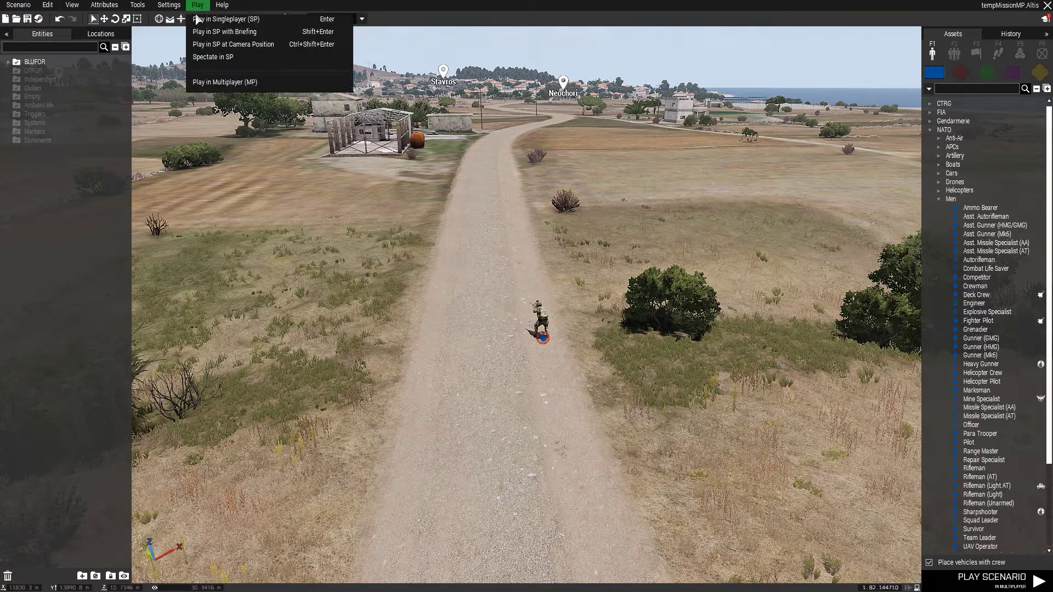
left_click(24, 5)
left_click(22, 7)
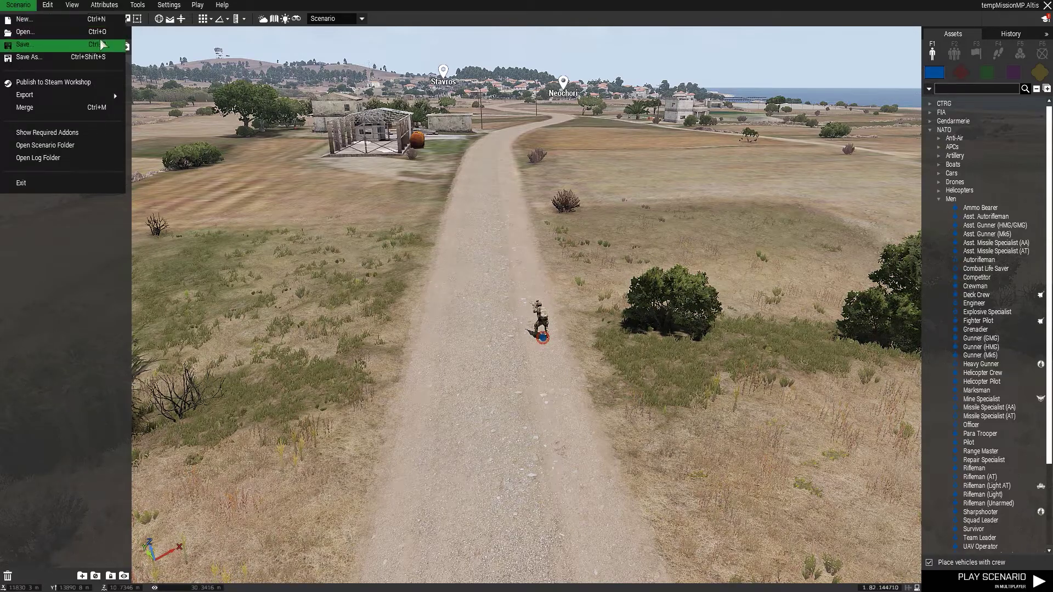
mouse_move(195, 11)
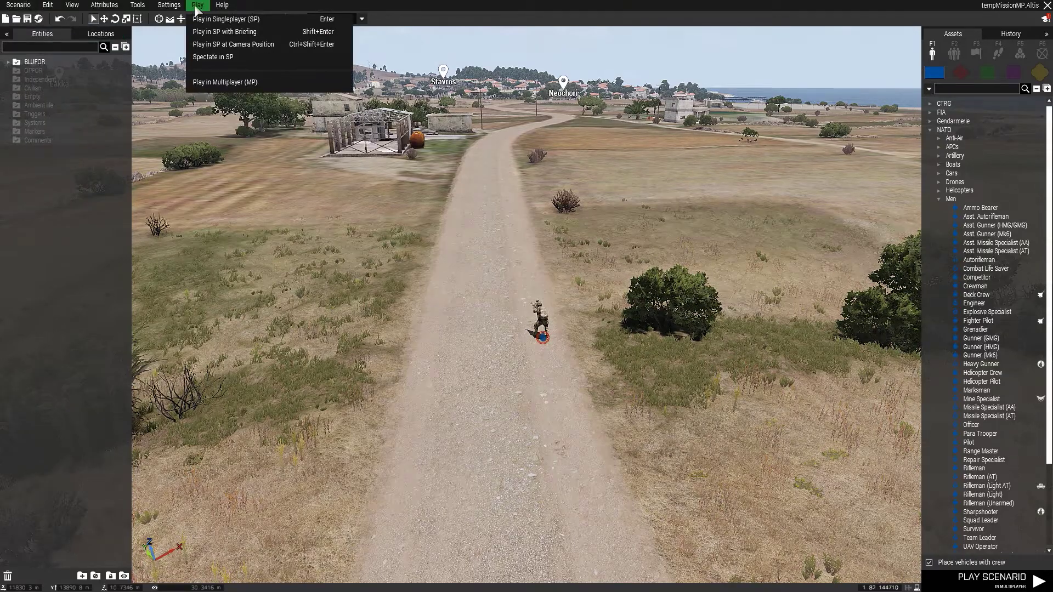
left_click(501, 322)
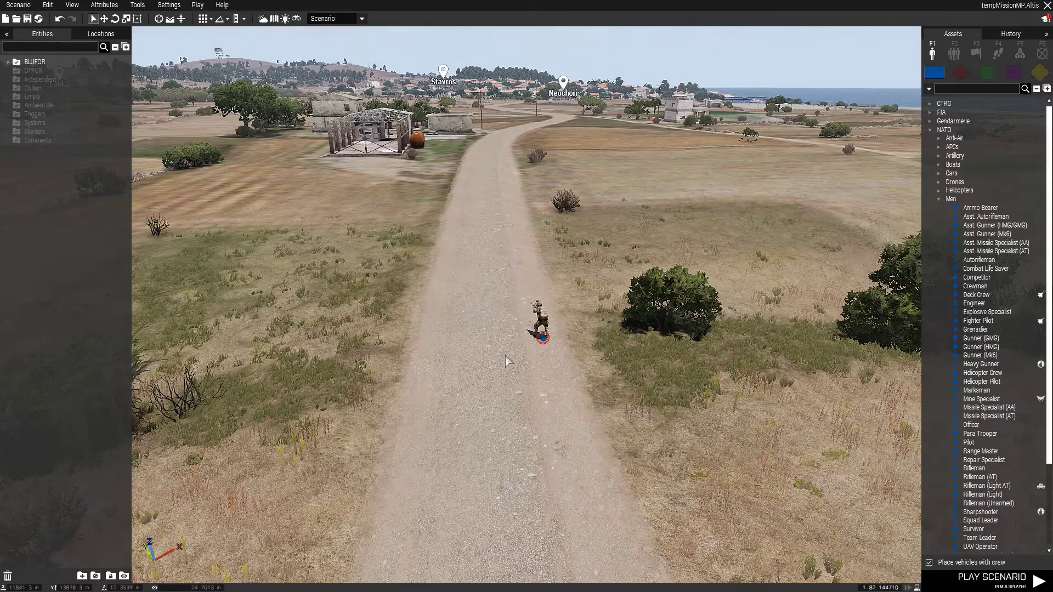
left_click_drag(472, 376, 536, 388)
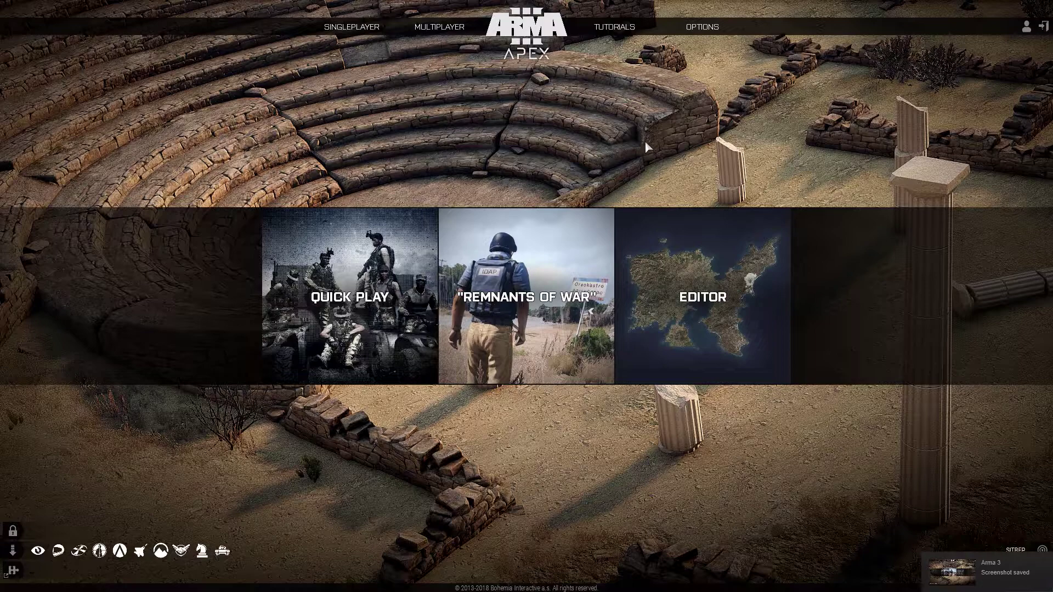
Step: Open the server browser's direct connect page and highlight the server address entry
mouse_move(450, 29)
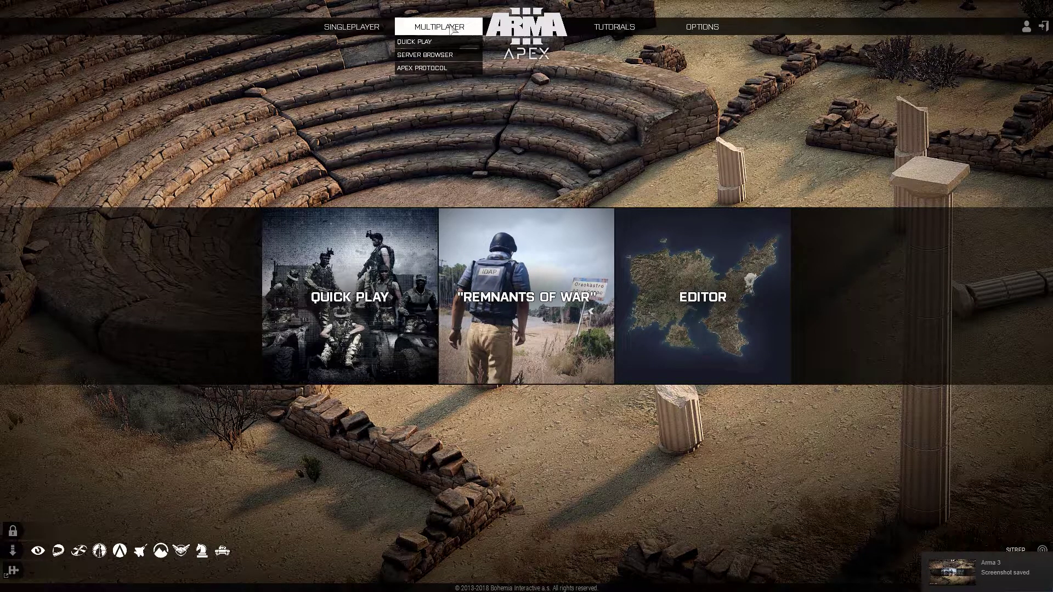
left_click(434, 57)
left_click(266, 38)
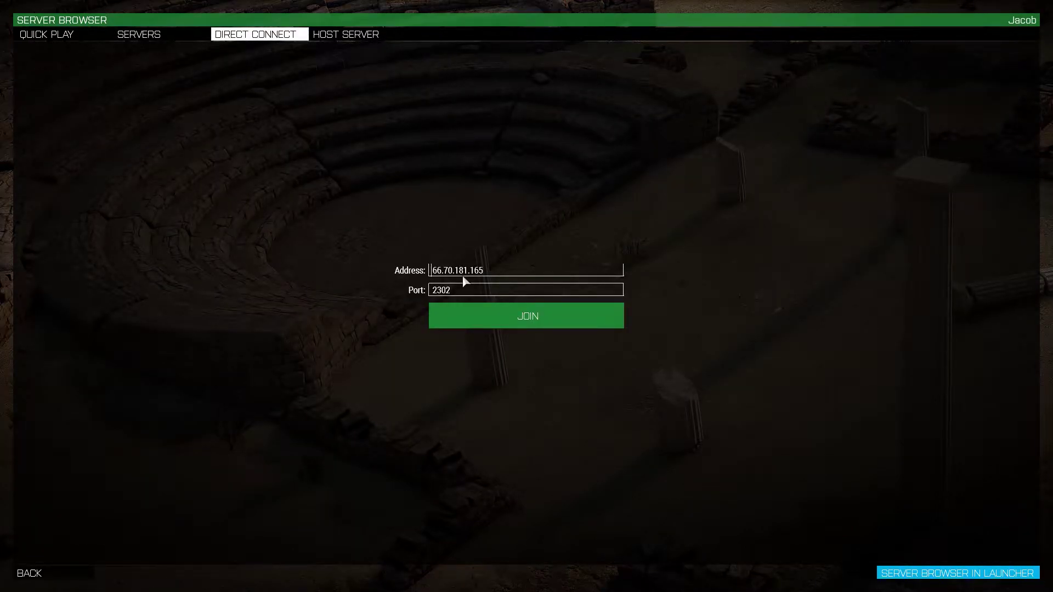
left_click(436, 272)
left_click_drag(433, 273, 493, 275)
left_click(508, 272)
left_click_drag(494, 275, 416, 280)
left_click(482, 273)
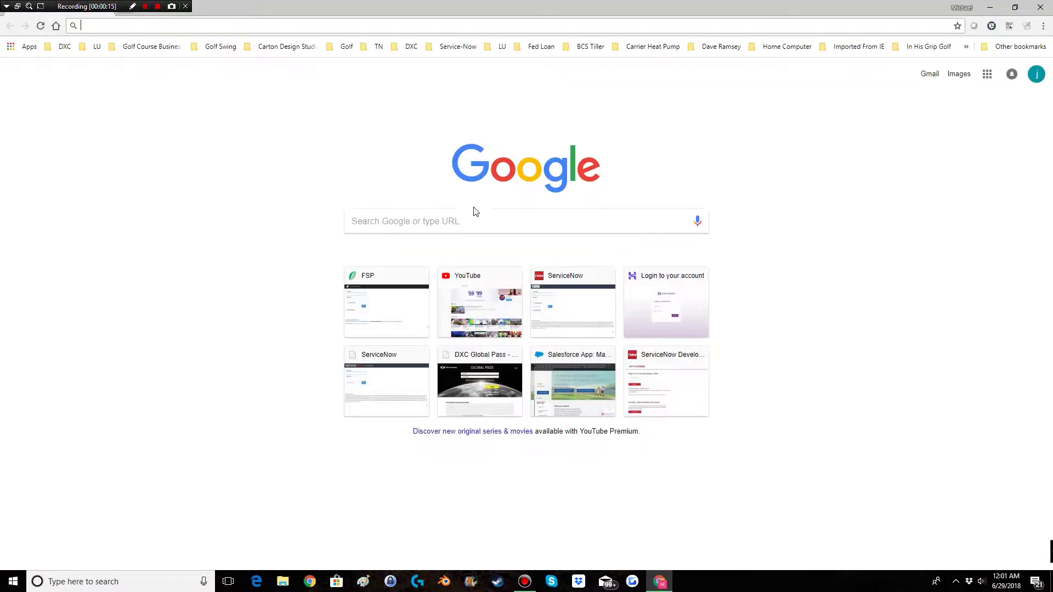
Step: Switch to Chrome and search Google for "ip" to look up the public IP address
type("ip")
key("Return")
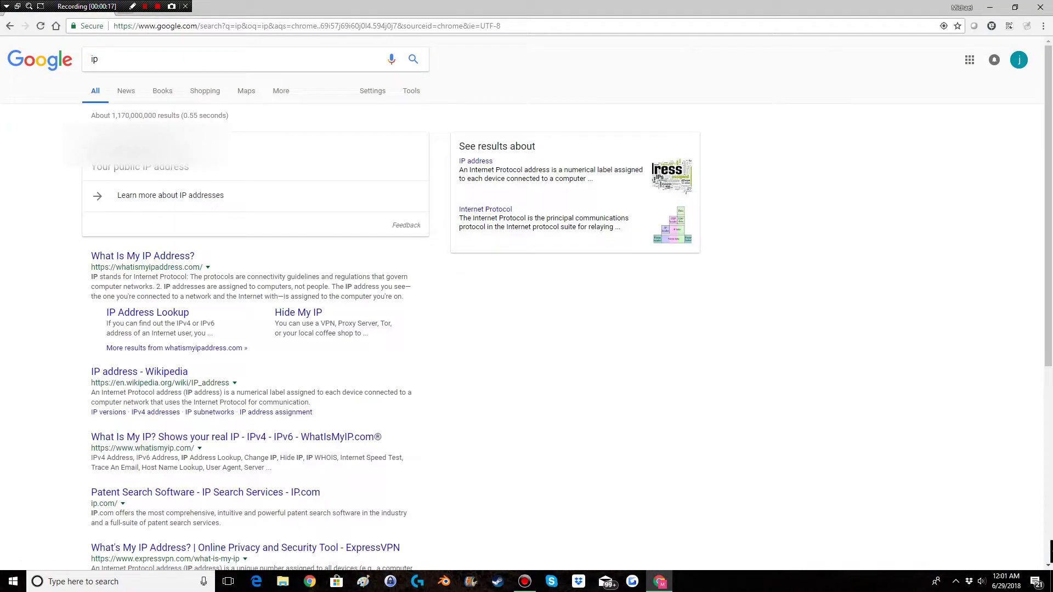